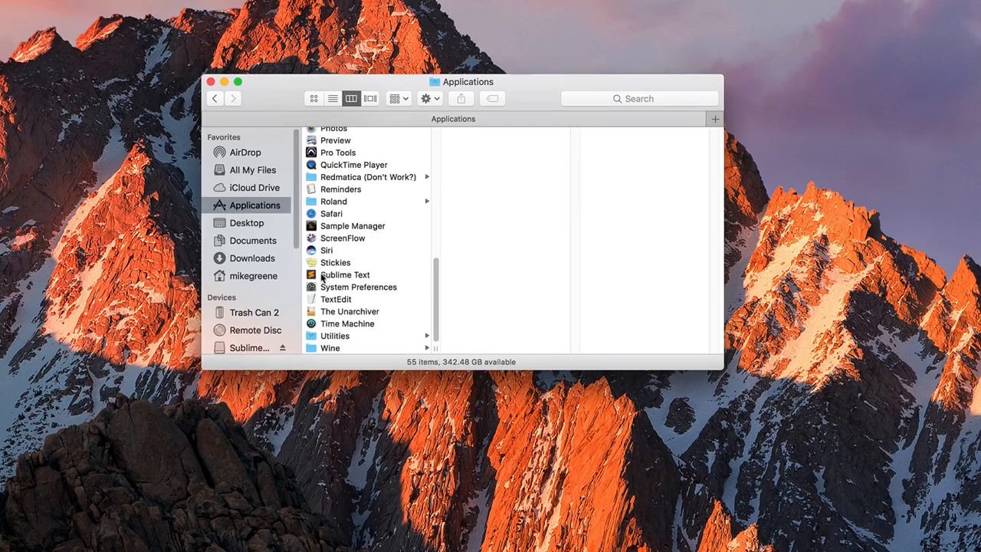
Launch Sublime Text from Finder's Applications folder and confirm the downloaded-app warning
{"action": "left_click", "coordinate": [323, 277]}
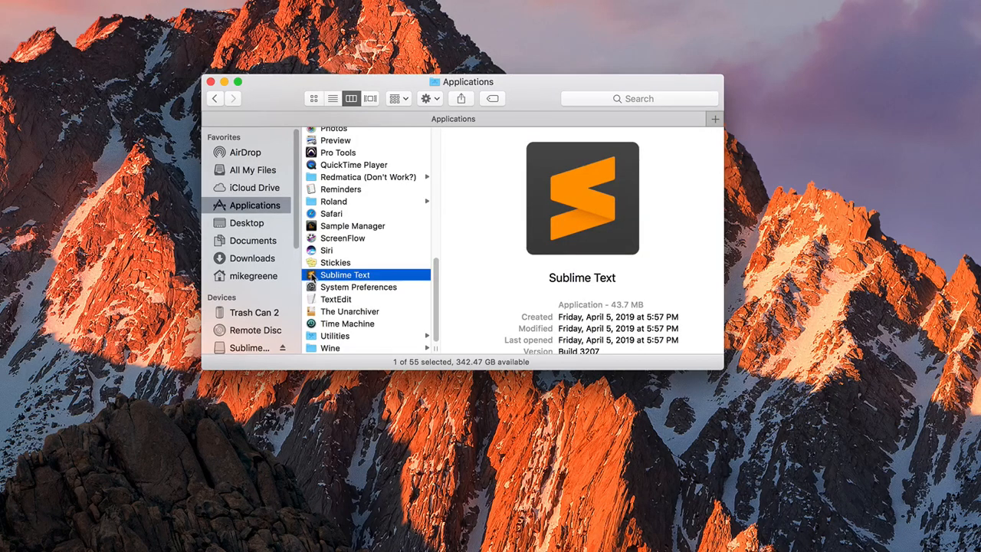
{"action": "double_click", "coordinate": [311, 277]}
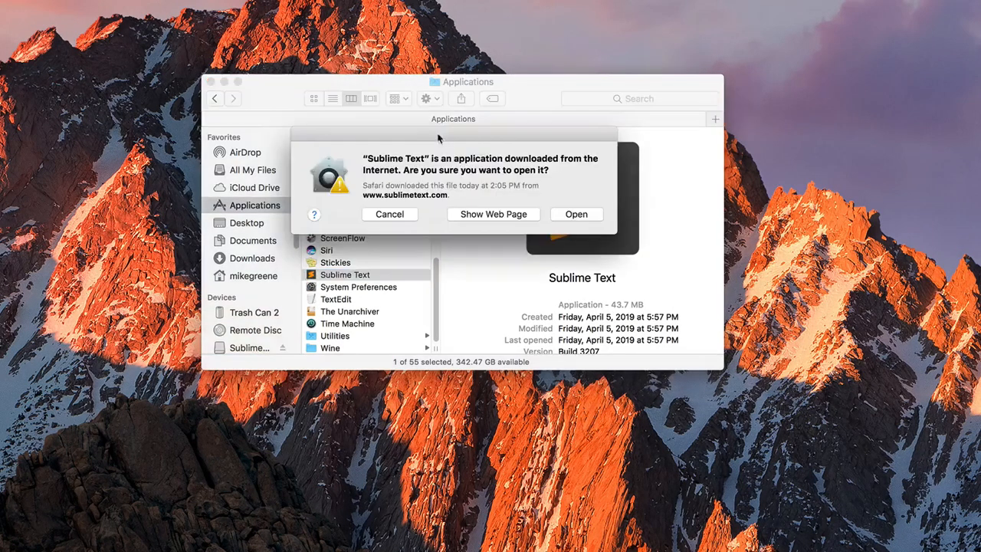
{"action": "left_click", "coordinate": [575, 215]}
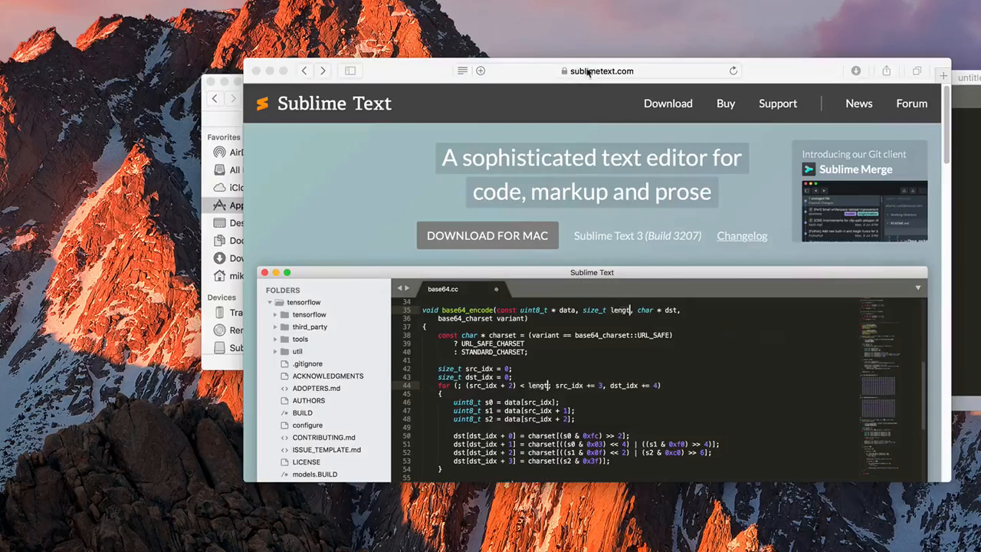
Search 'package control' in Safari and go to packagecontrol.io's installation page
{"action": "left_click", "coordinate": [593, 70]}
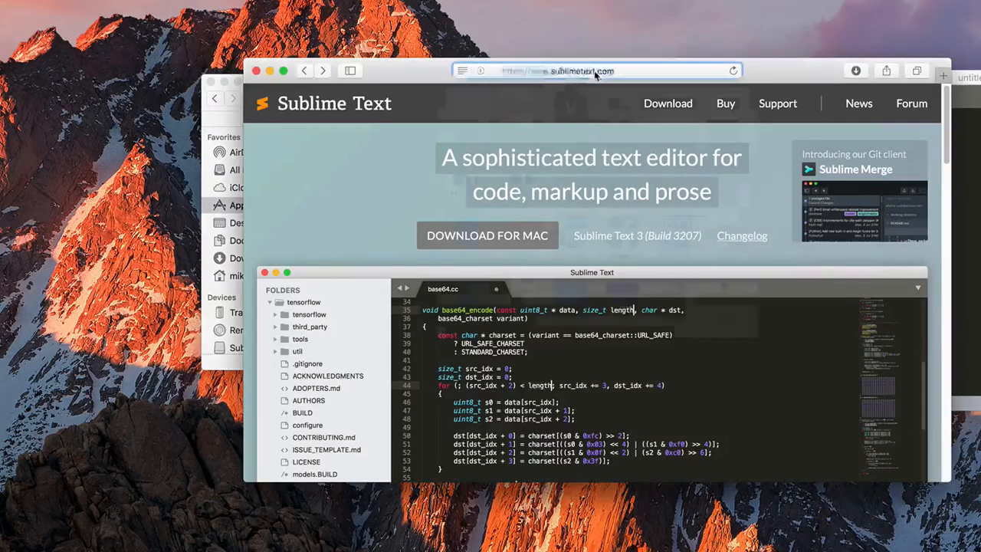
{"action": "type", "text": "pac"}
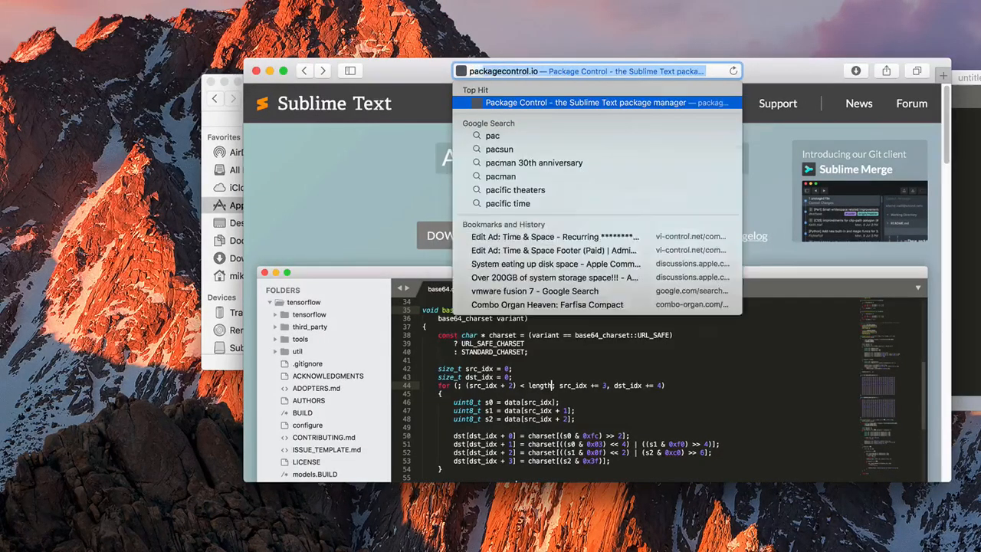
{"action": "type", "text": "kage cont"}
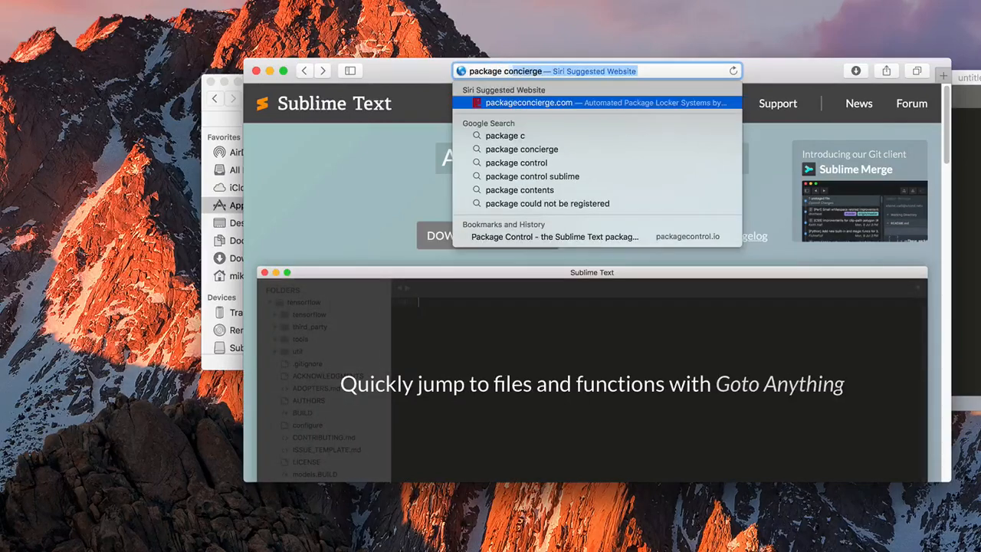
{"action": "type", "text": "rol"}
{"action": "key", "text": "Return"}
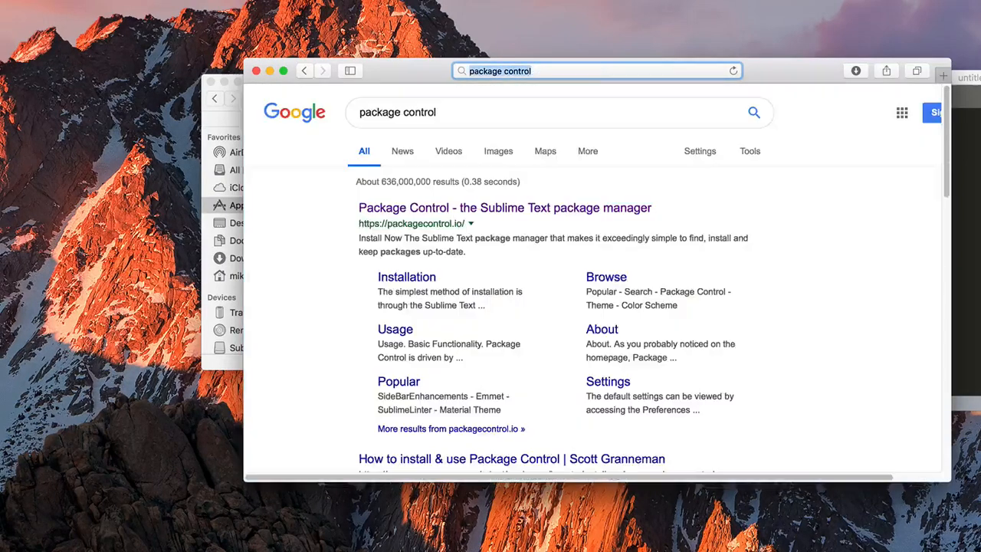
{"action": "left_click", "coordinate": [443, 215]}
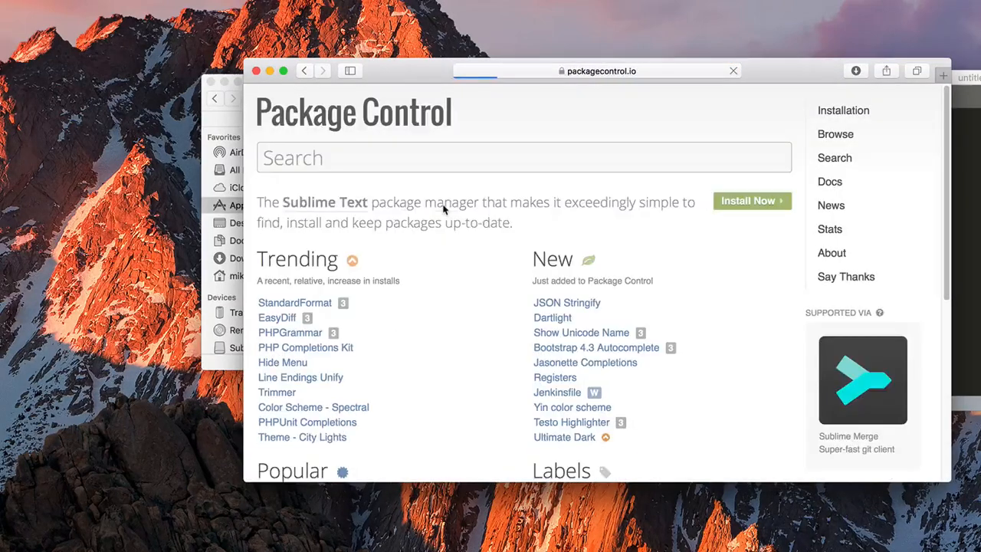
{"action": "left_click", "coordinate": [757, 202]}
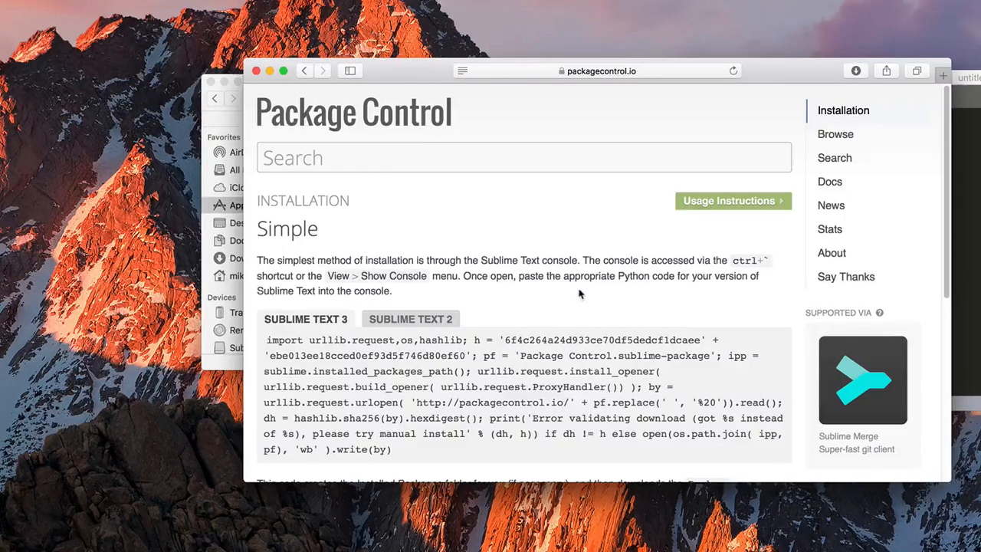
Select and copy the Sublime Text 3 install code
{"action": "scroll", "coordinate": [442, 352], "scroll_direction": "down", "scroll_amount": 4}
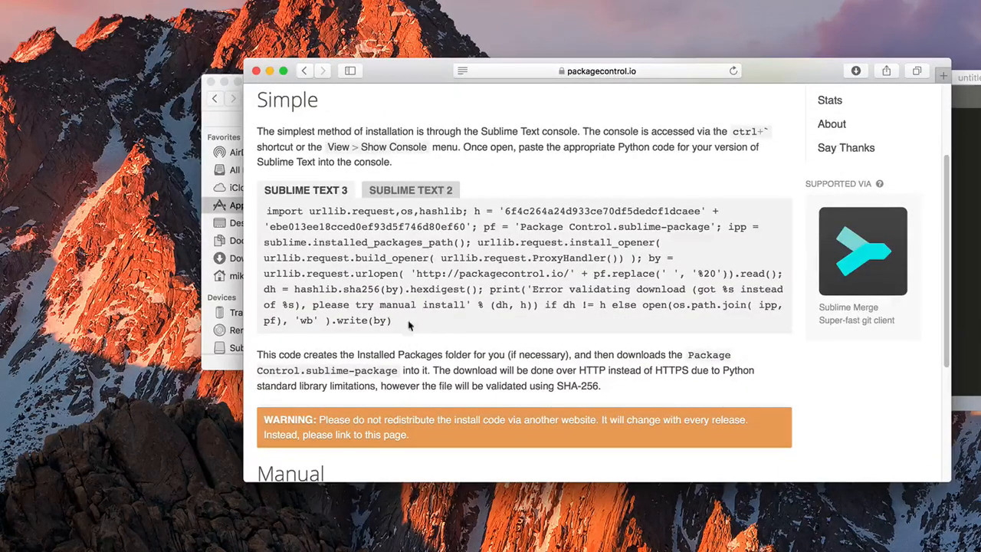
{"action": "left_click_drag", "start_coordinate": [393, 321], "coordinate": [256, 211]}
{"action": "right_click", "coordinate": [422, 250]}
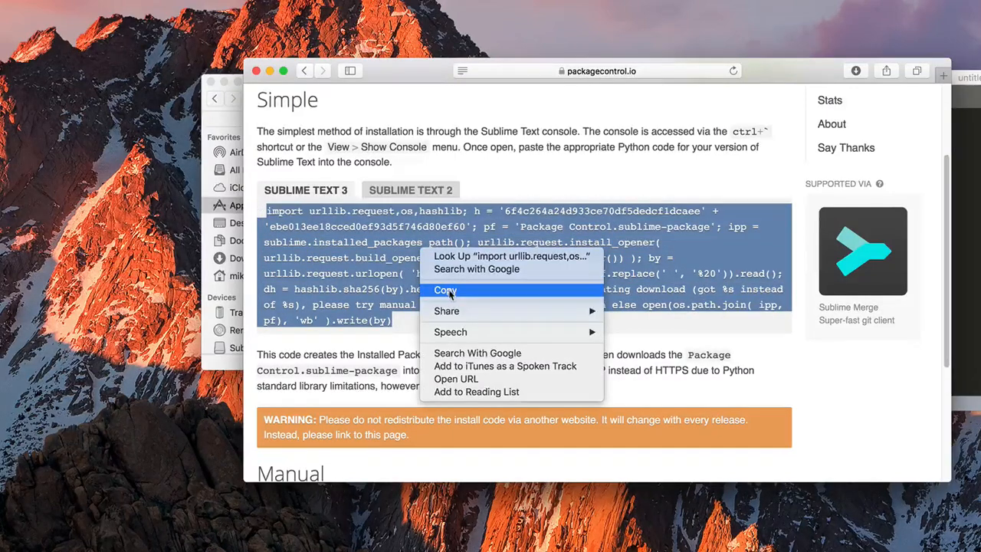
{"action": "left_click", "coordinate": [445, 290]}
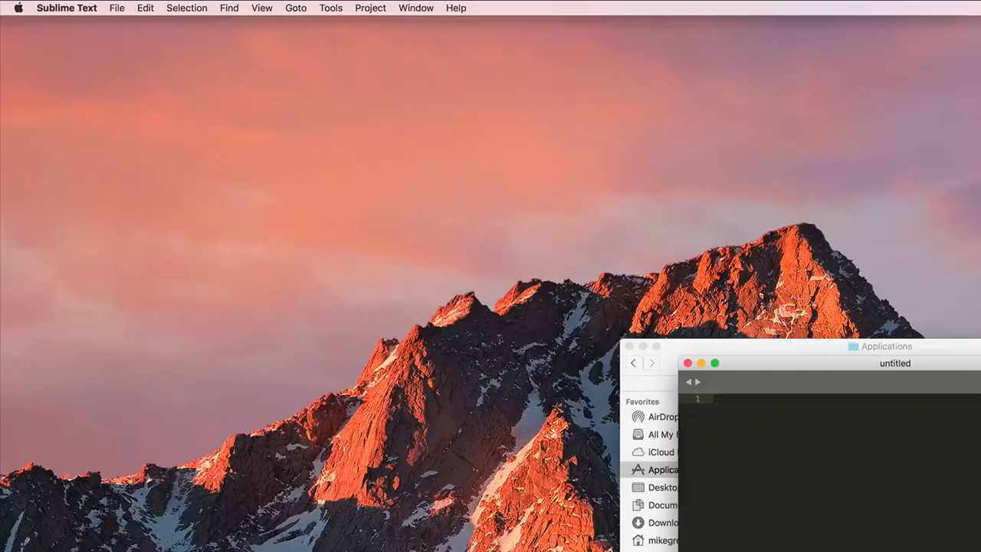
Paste the Package Control install code into the Sublime Text console and run it
{"action": "left_click", "coordinate": [266, 9]}
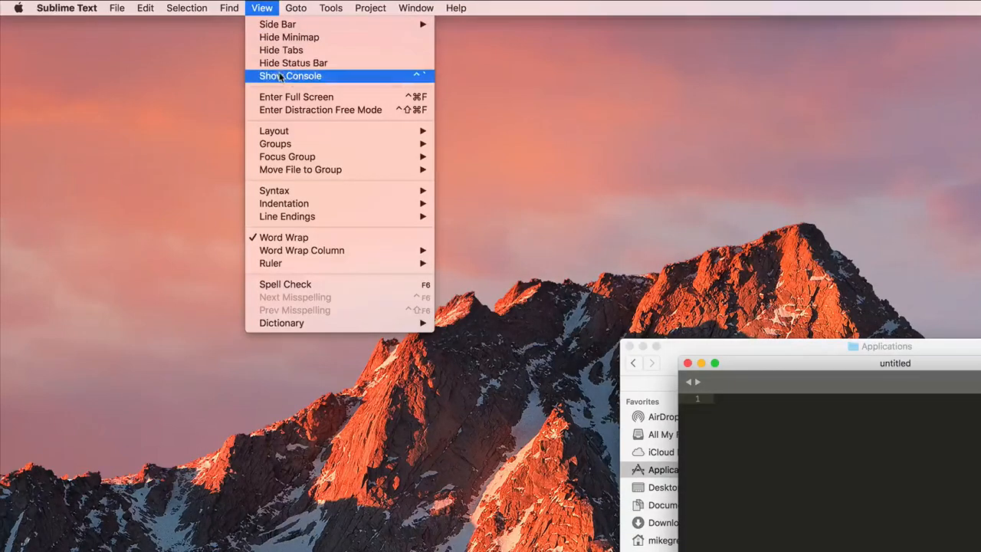
{"action": "left_click", "coordinate": [279, 76]}
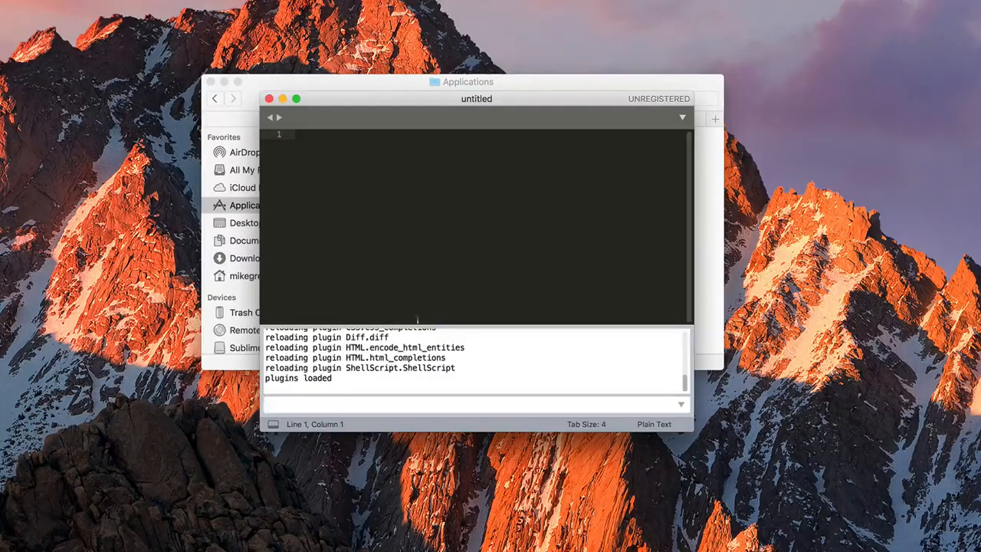
{"action": "right_click", "coordinate": [296, 404]}
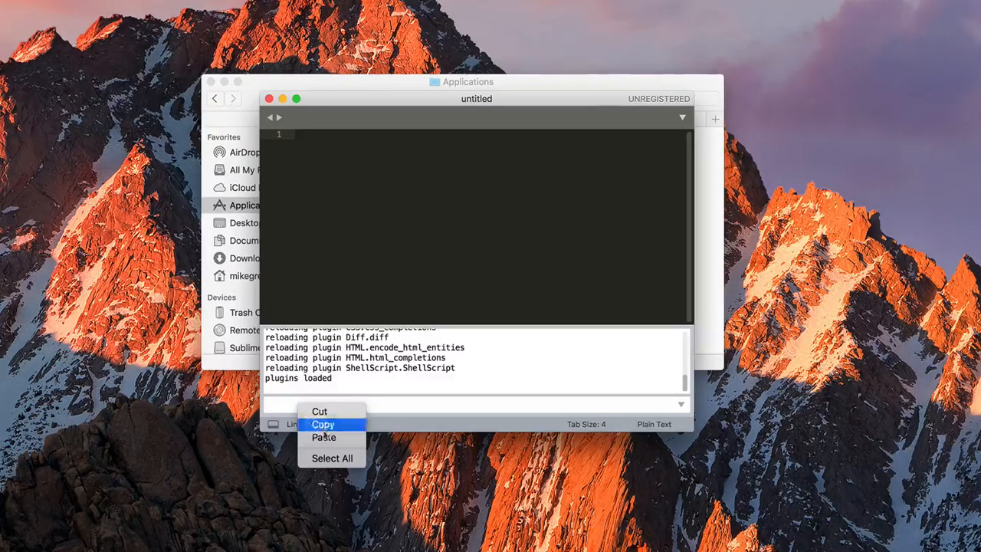
{"action": "left_click", "coordinate": [323, 436]}
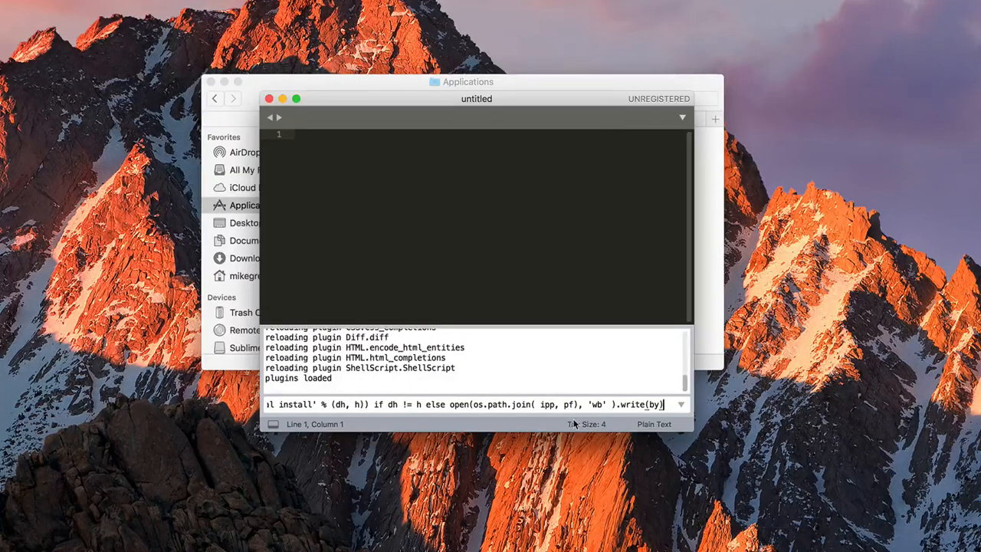
{"action": "key", "text": "Return"}
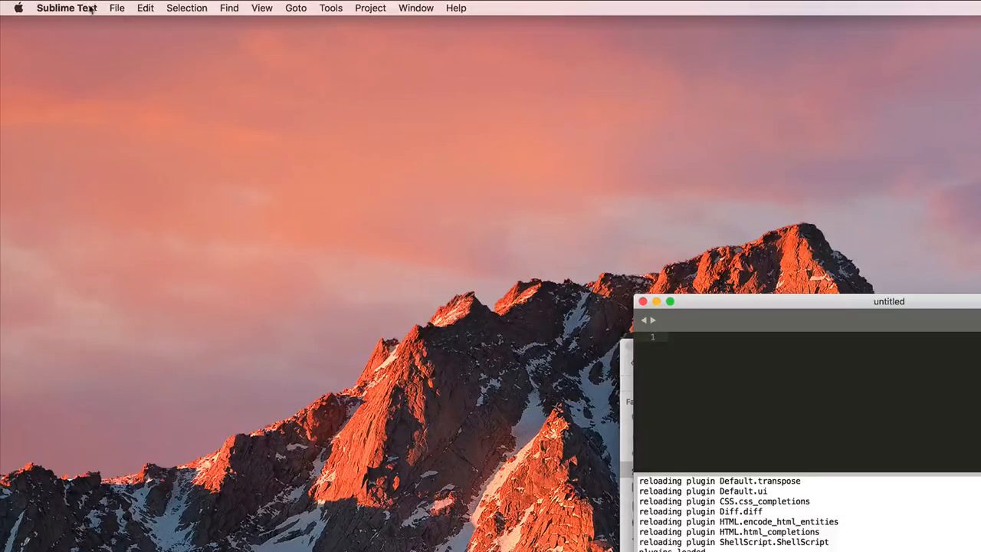
Install the KSP package through Package Control and set the messages text to KSP syntax
{"action": "left_click", "coordinate": [92, 9]}
{"action": "mouse_move", "coordinate": [92, 72]}
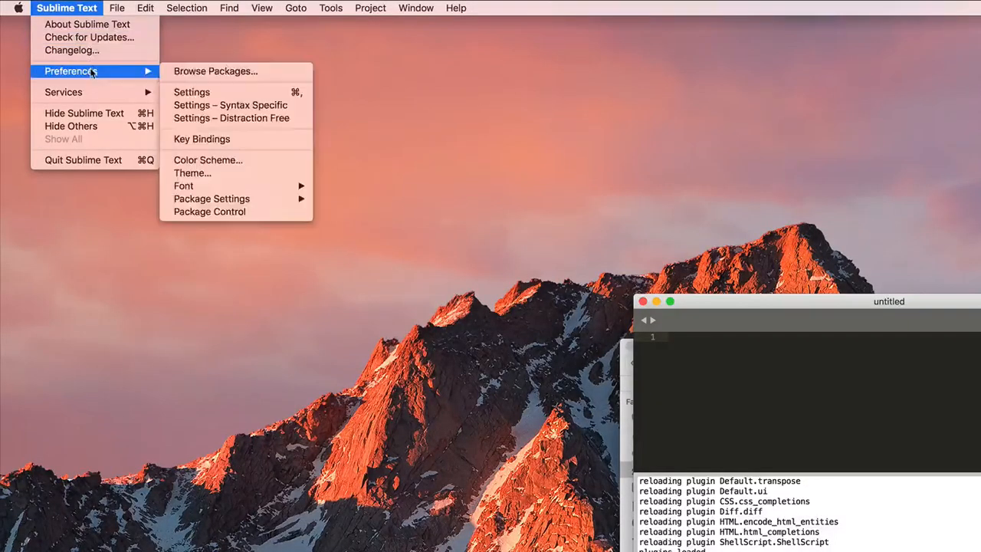
{"action": "left_click", "coordinate": [222, 212]}
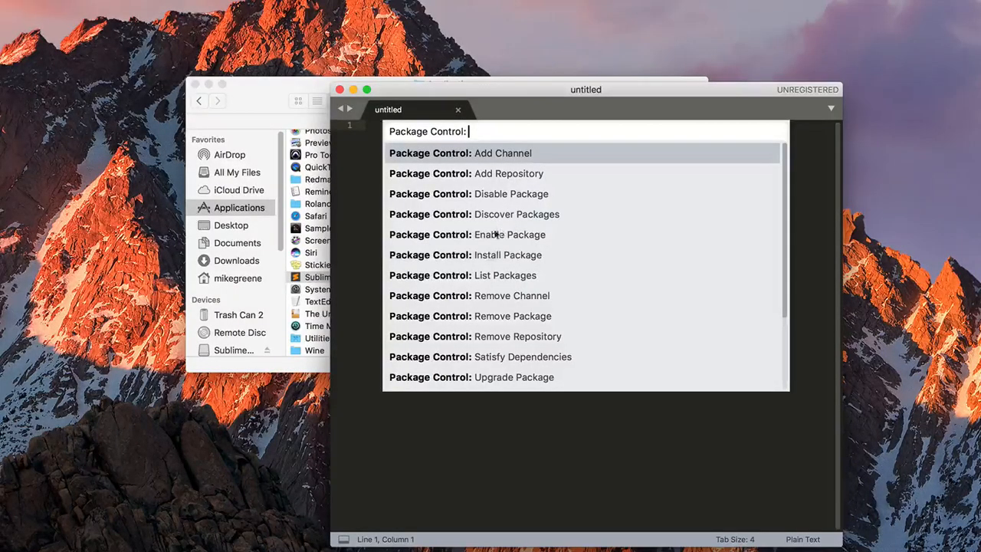
{"action": "left_click", "coordinate": [498, 254]}
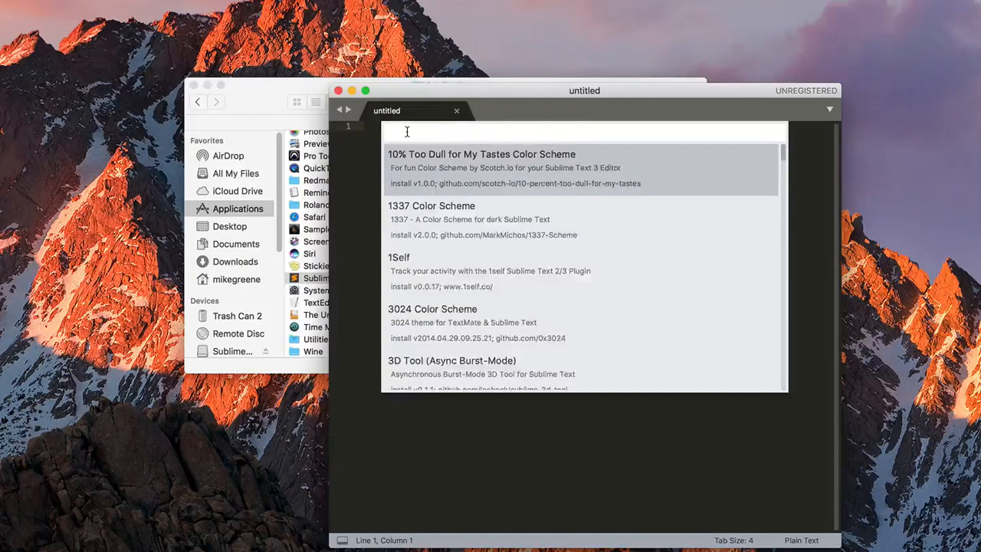
{"action": "type", "text": "ksp"}
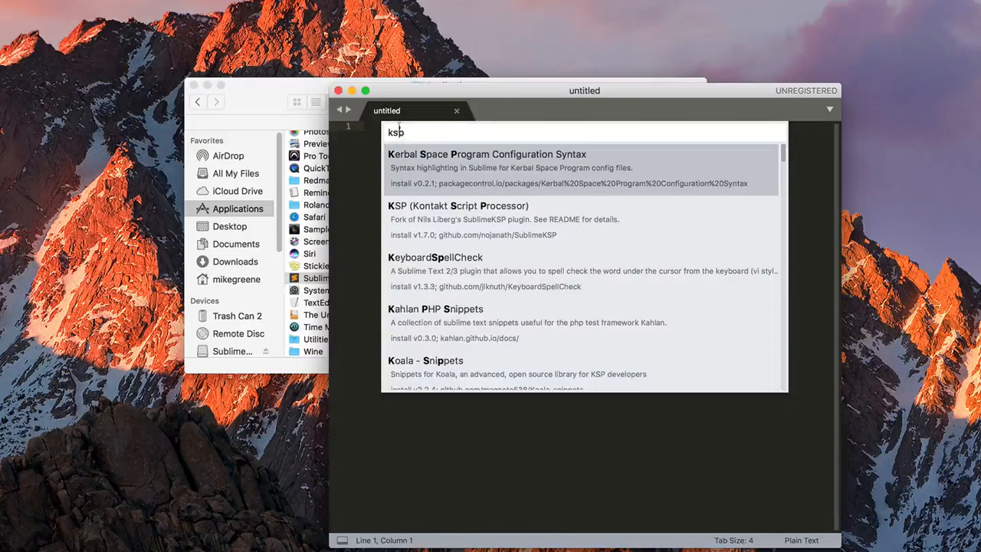
{"action": "left_click", "coordinate": [427, 207]}
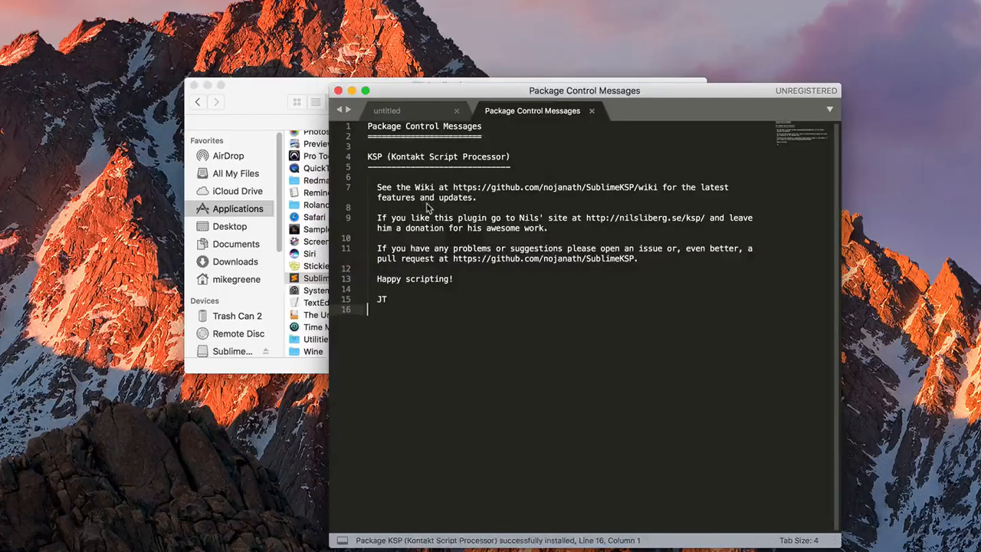
{"action": "left_click", "coordinate": [805, 540]}
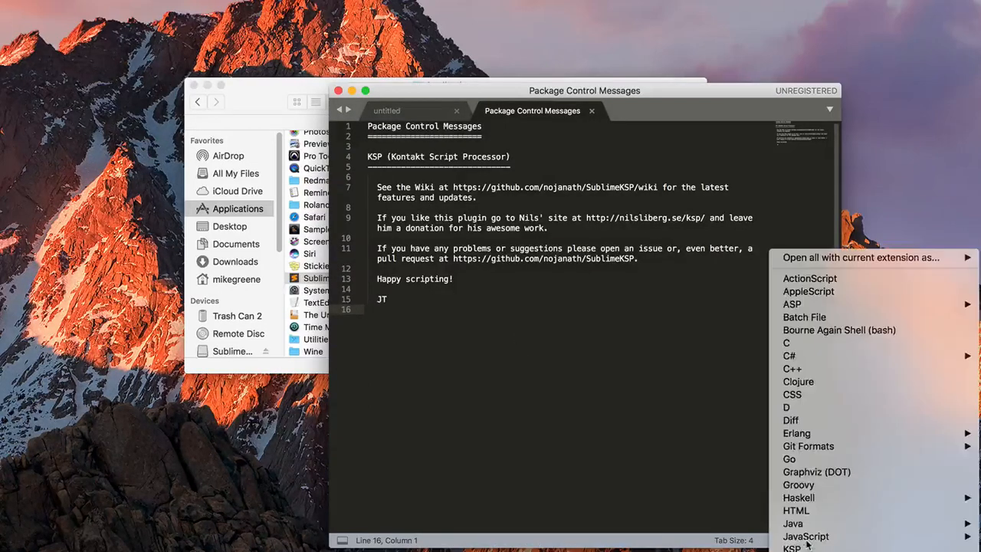
{"action": "left_click", "coordinate": [796, 547]}
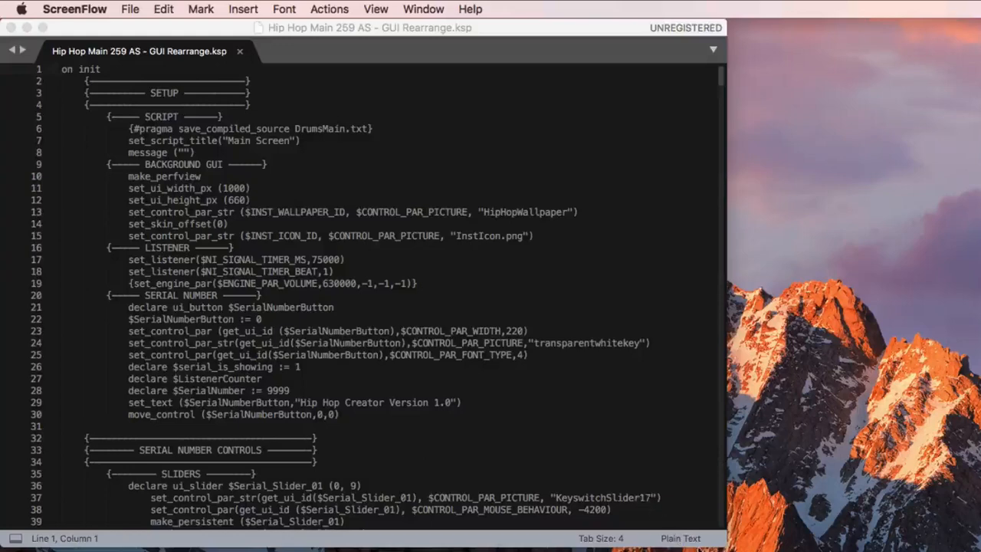
Set the Hip Hop script's syntax to KSP from the status bar
{"action": "left_click", "coordinate": [693, 543]}
{"action": "left_click", "coordinate": [689, 539]}
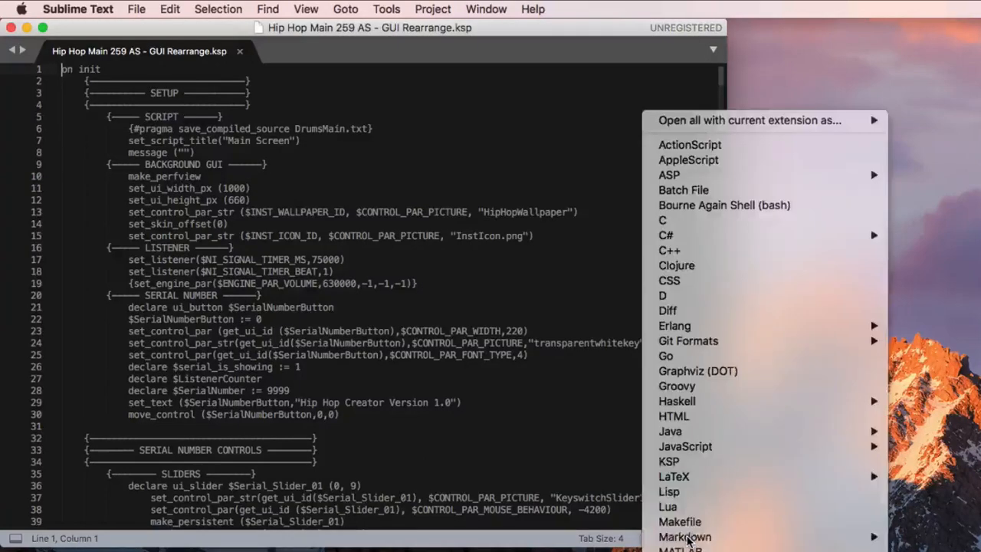
{"action": "left_click", "coordinate": [684, 463]}
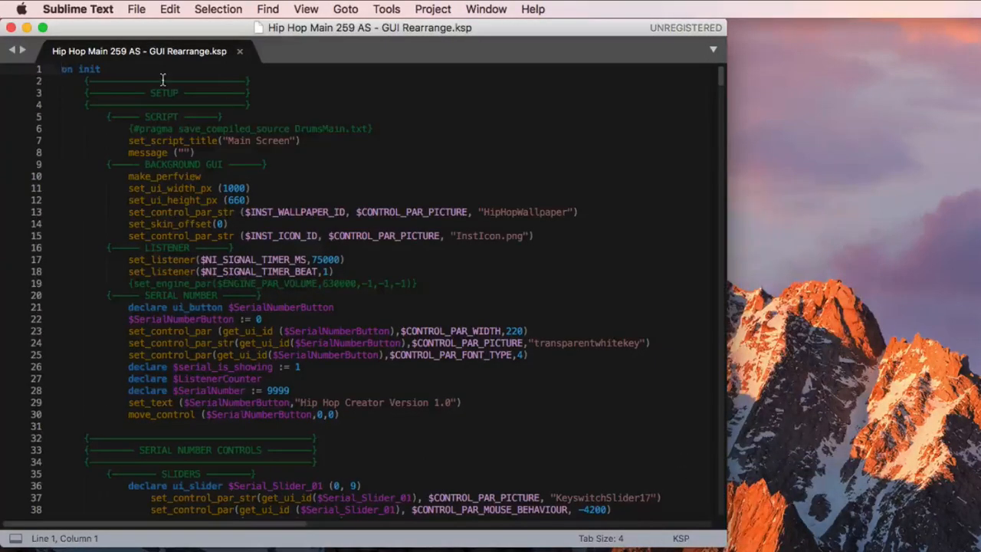
Switch the editor's colour scheme to KScript Light
{"action": "left_click", "coordinate": [97, 10]}
{"action": "mouse_move", "coordinate": [115, 84]}
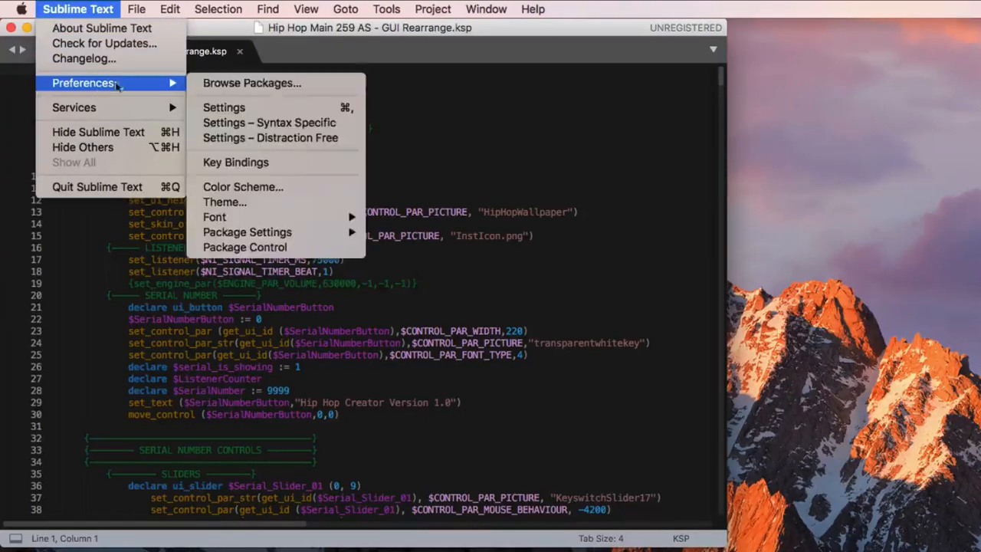
{"action": "left_click", "coordinate": [233, 187]}
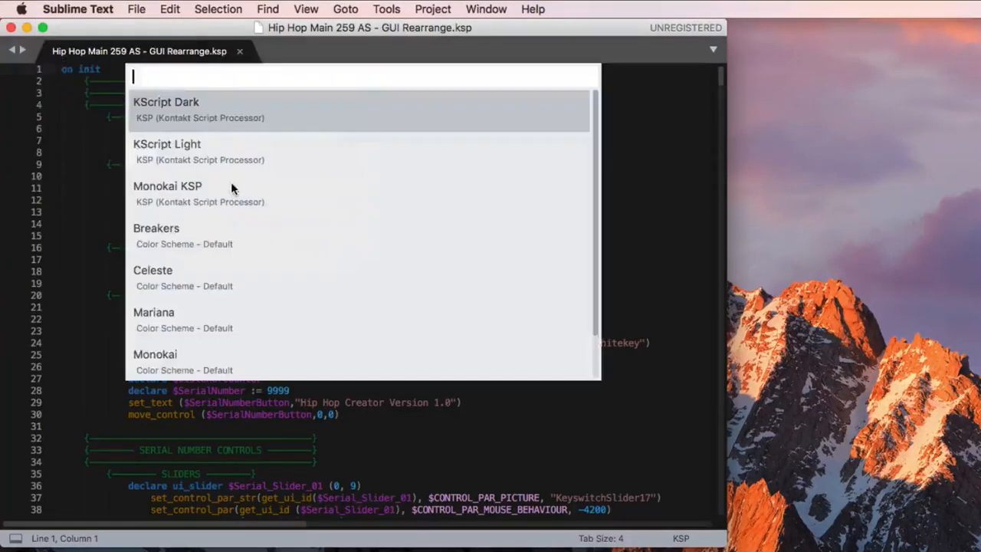
{"action": "left_click", "coordinate": [177, 159]}
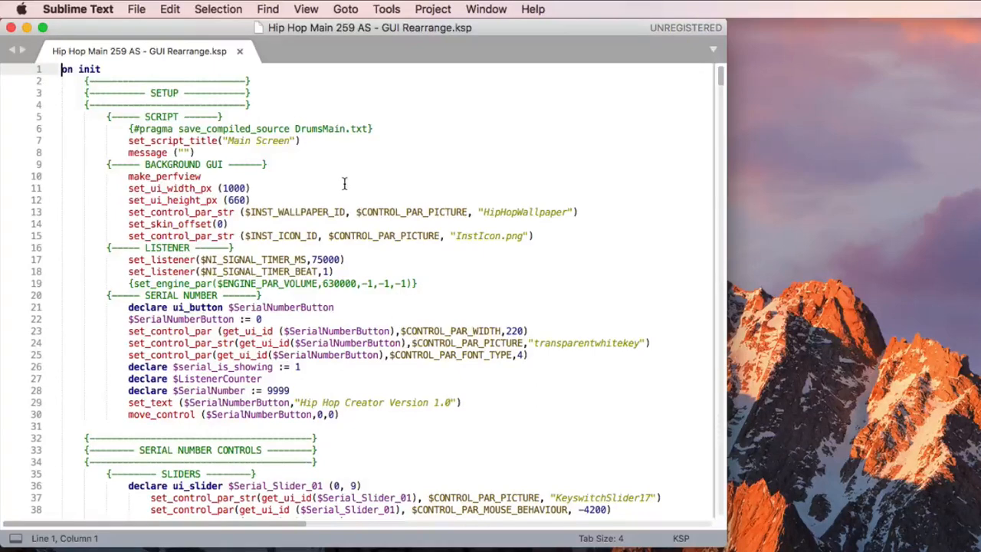
{"action": "left_click", "coordinate": [386, 9]}
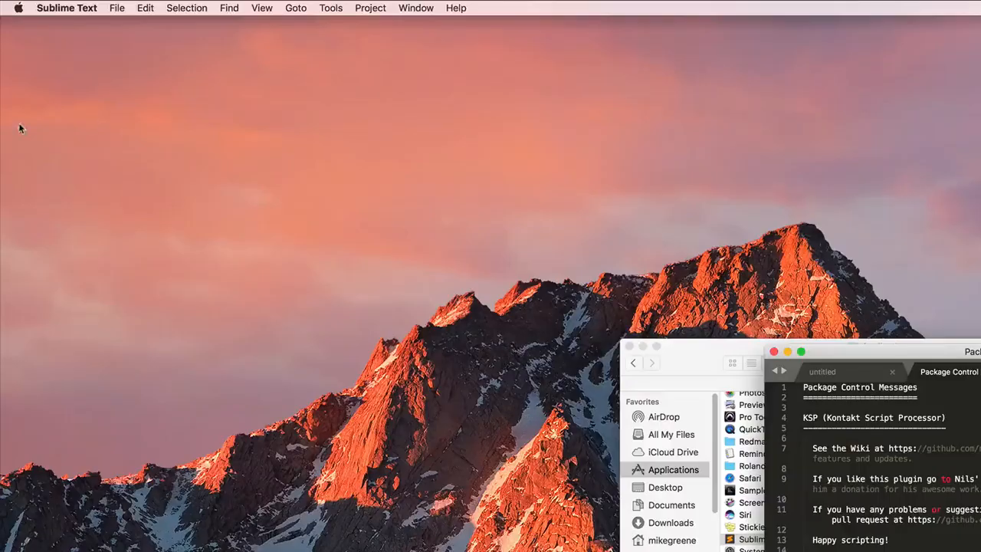
Install the Super Calculator package from Package Control's Install Package list
{"action": "left_click", "coordinate": [61, 8]}
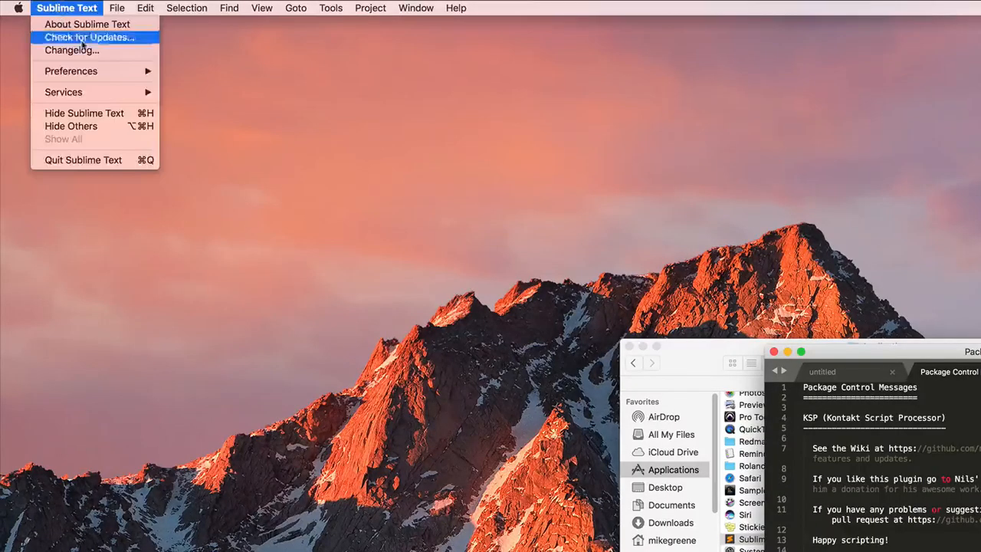
{"action": "mouse_move", "coordinate": [78, 71]}
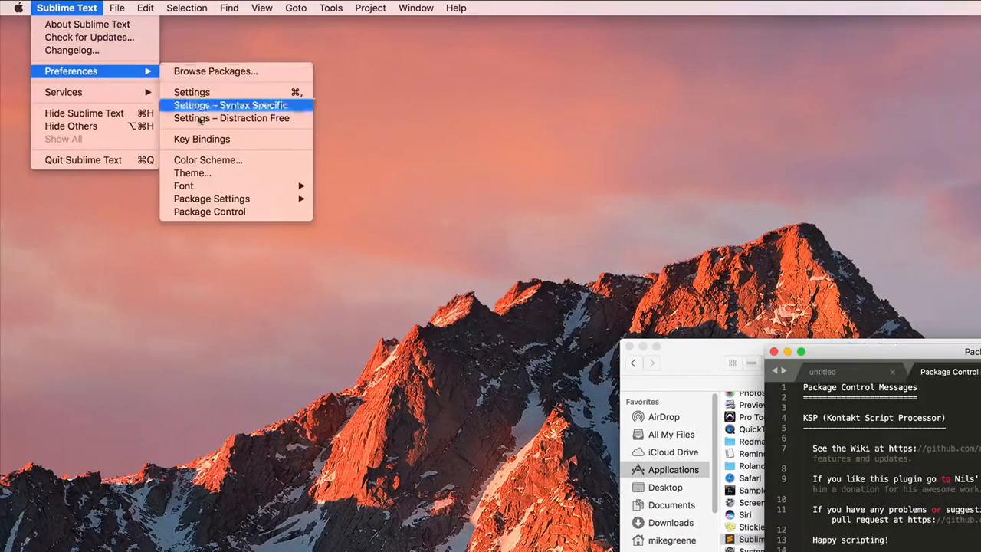
{"action": "left_click", "coordinate": [216, 212]}
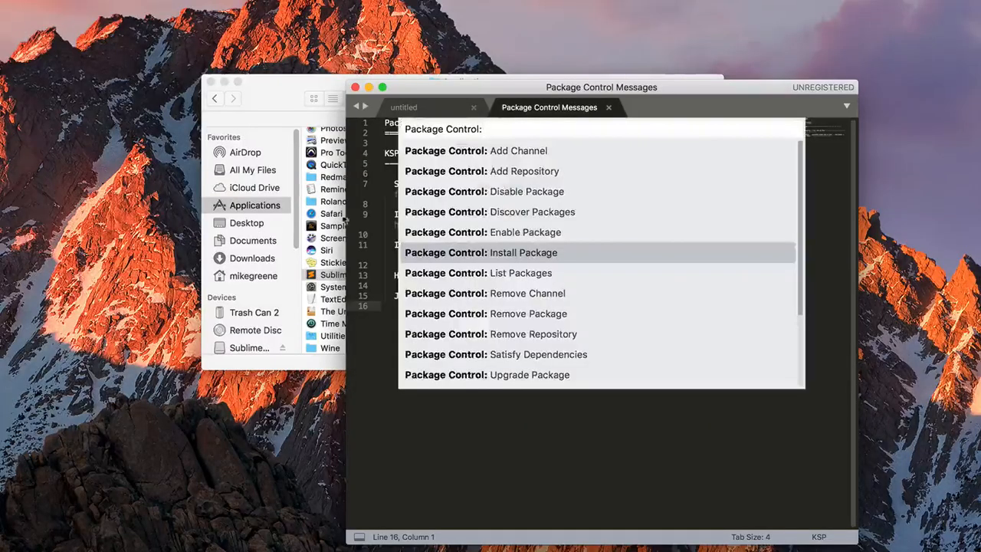
{"action": "left_click", "coordinate": [514, 253]}
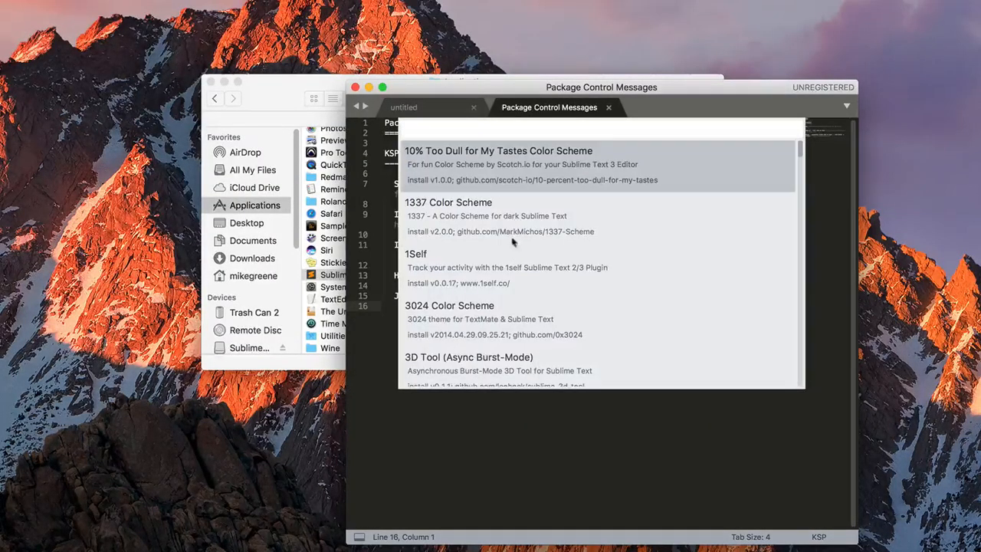
{"action": "type", "text": "s"}
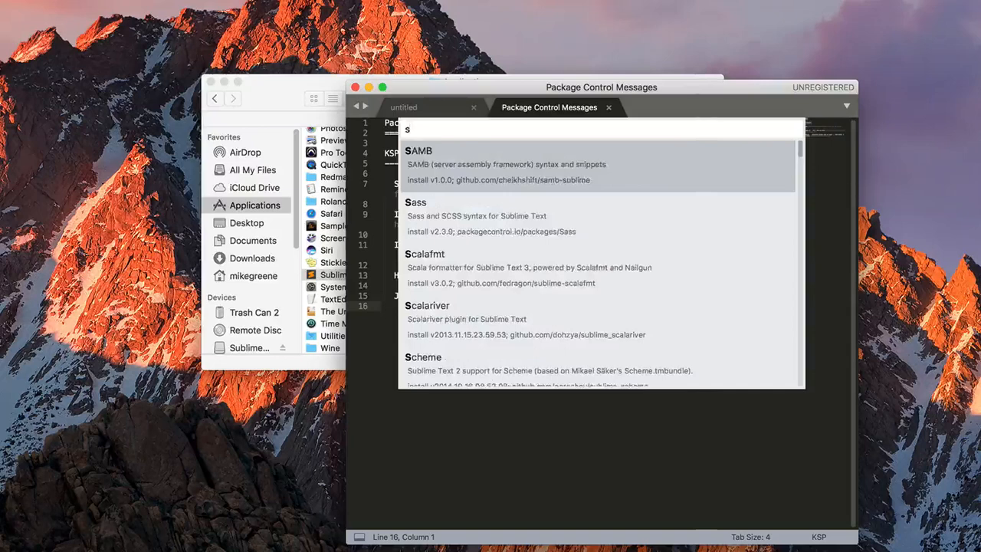
{"action": "type", "text": "uper calc"}
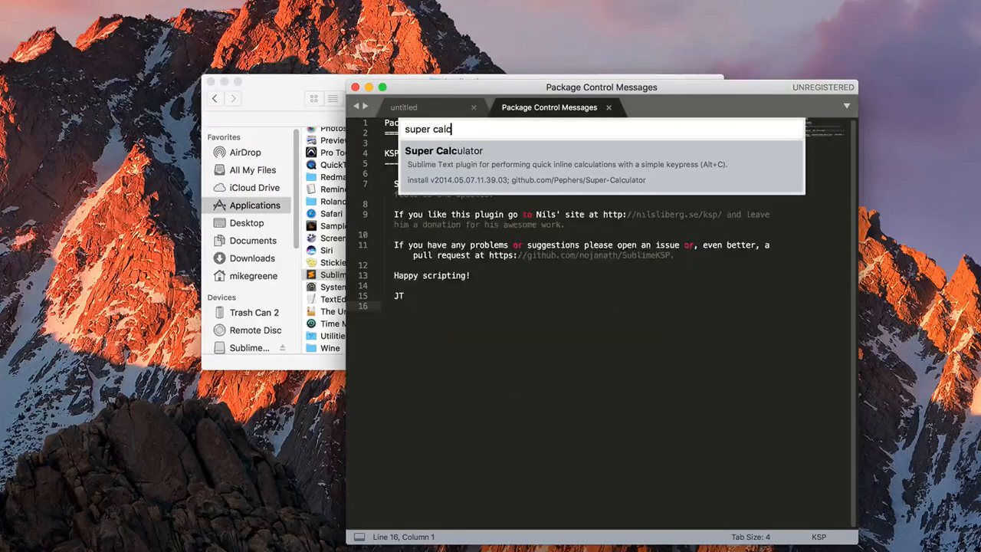
{"action": "type", "text": "ulator"}
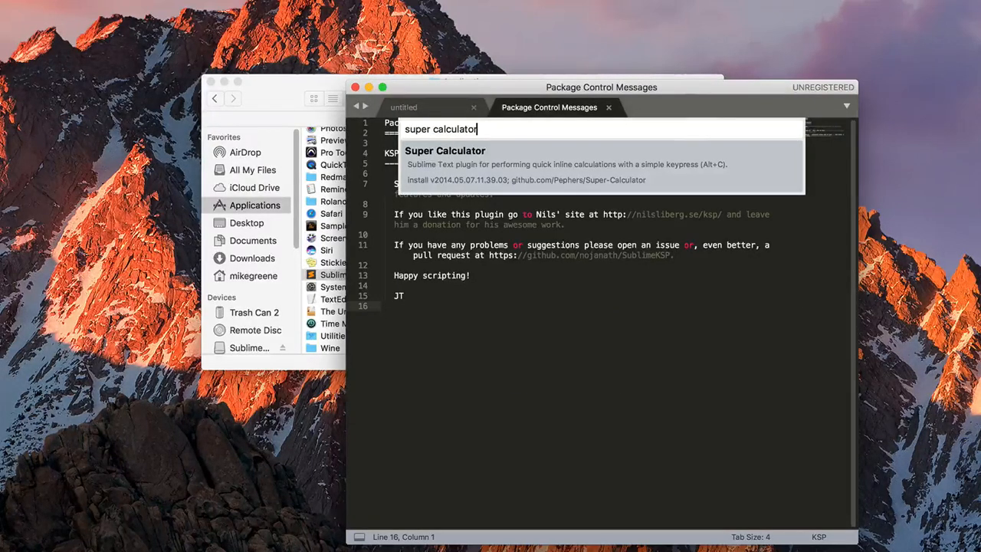
{"action": "left_click", "coordinate": [452, 154]}
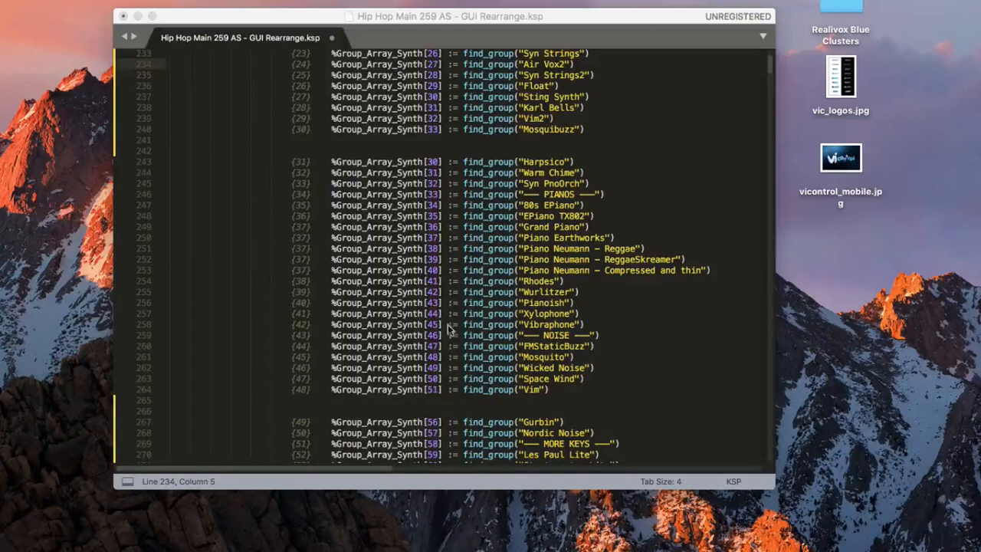
Append '+4' to each Group_Array_Synth index on lines 243–264
{"action": "left_click", "coordinate": [438, 161]}
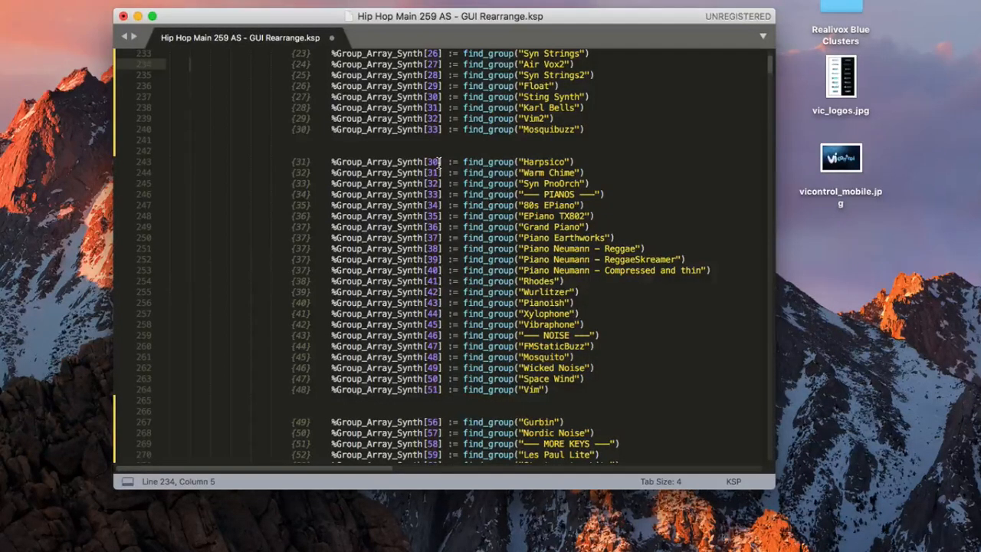
{"action": "left_click_drag", "start_coordinate": [438, 161], "coordinate": [438, 389]}
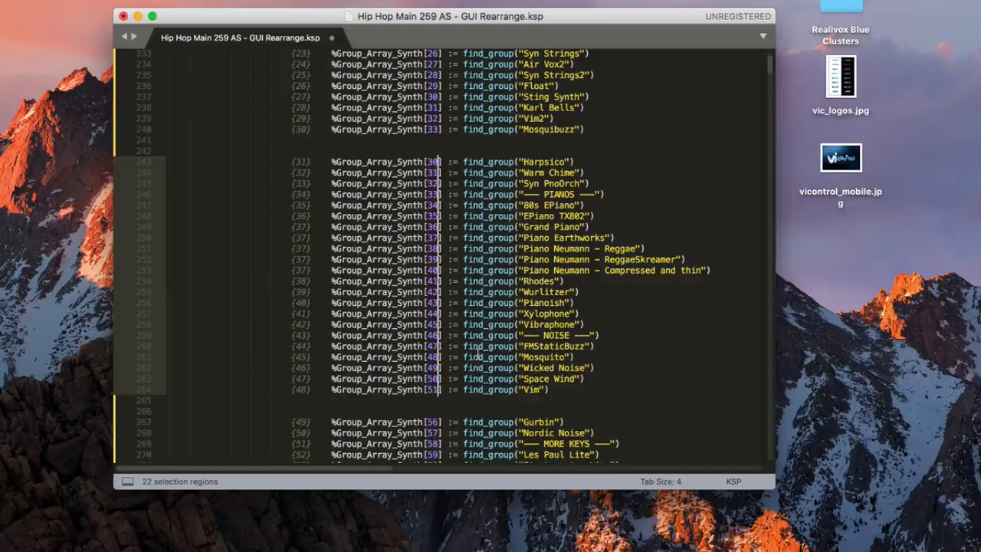
{"action": "type", "text": "+"}
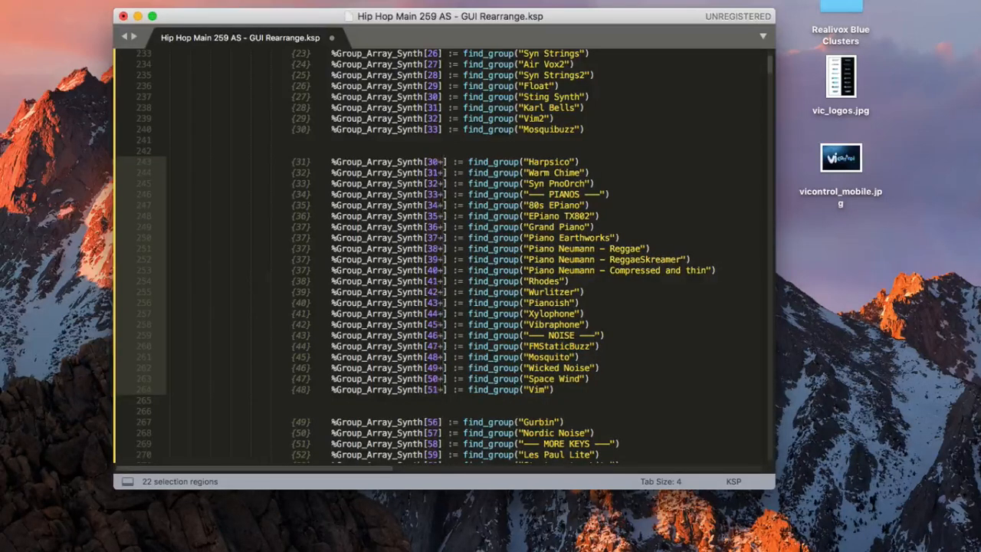
{"action": "type", "text": "4"}
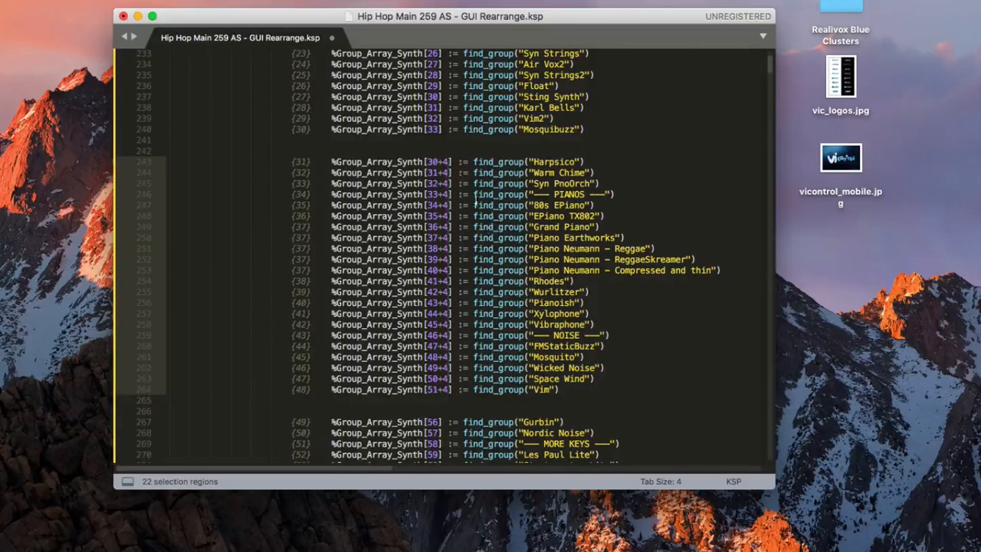
Evaluate all 22 index sums with Super Calculator so they read 34 through 55
{"action": "left_click", "coordinate": [449, 162]}
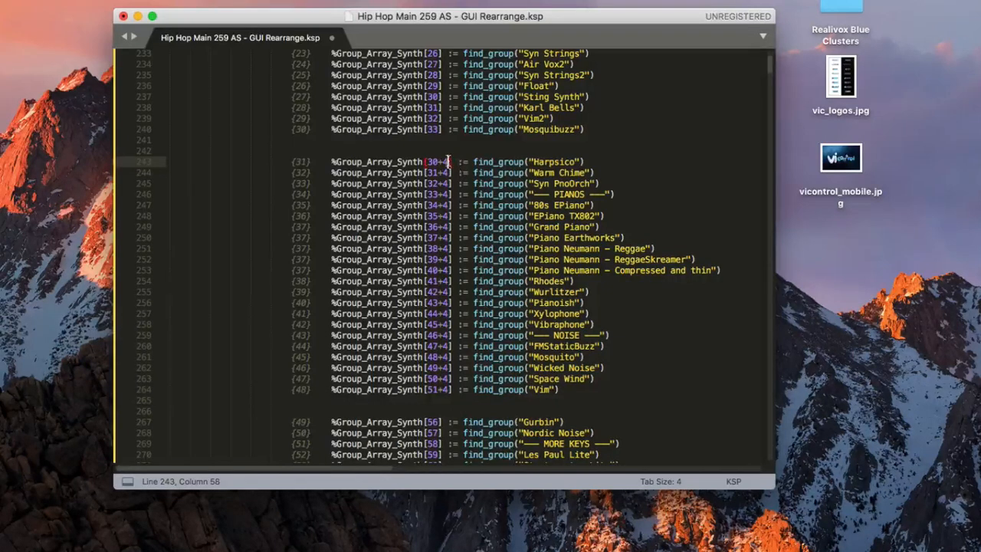
{"action": "left_click_drag", "start_coordinate": [449, 162], "coordinate": [427, 390]}
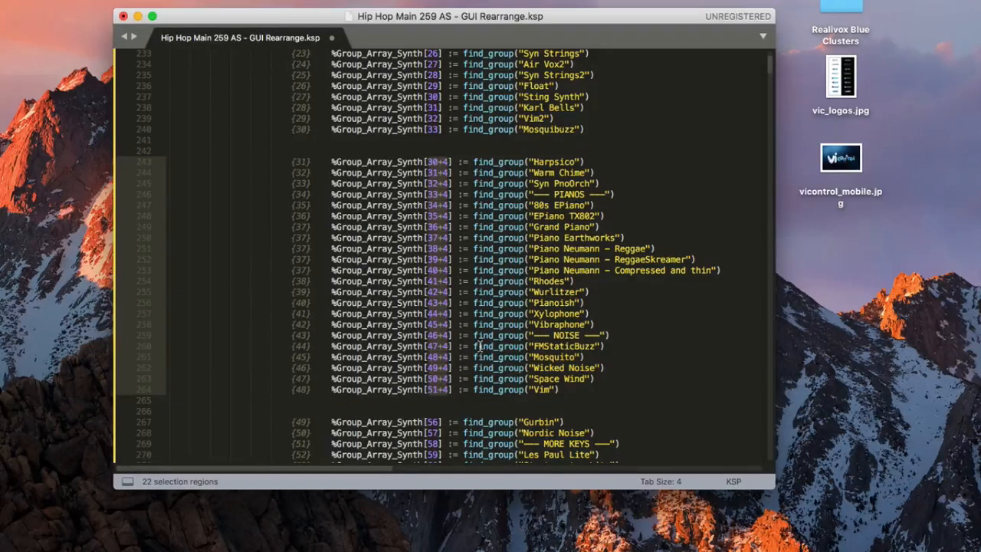
{"action": "key", "text": "ctrl+shift+c"}
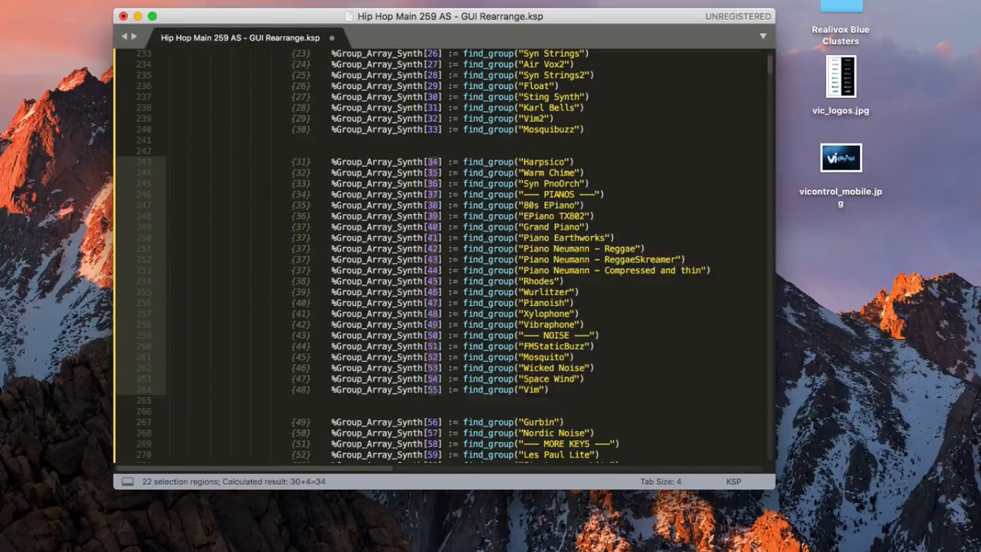
{"action": "left_click", "coordinate": [533, 172]}
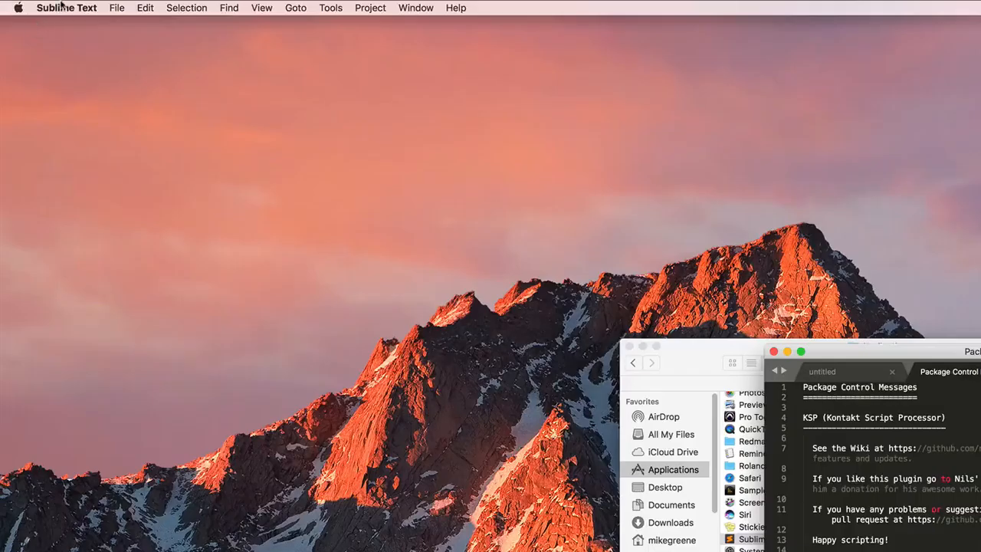
Install Increment Selection from Package Control after searching 'incremen'
{"action": "left_click", "coordinate": [65, 7]}
{"action": "mouse_move", "coordinate": [89, 70]}
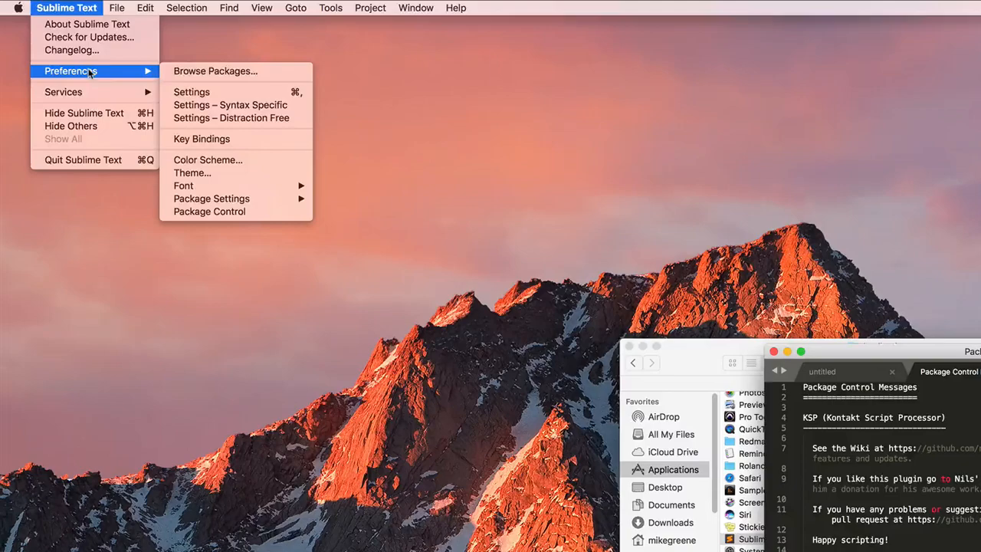
{"action": "left_click", "coordinate": [217, 212]}
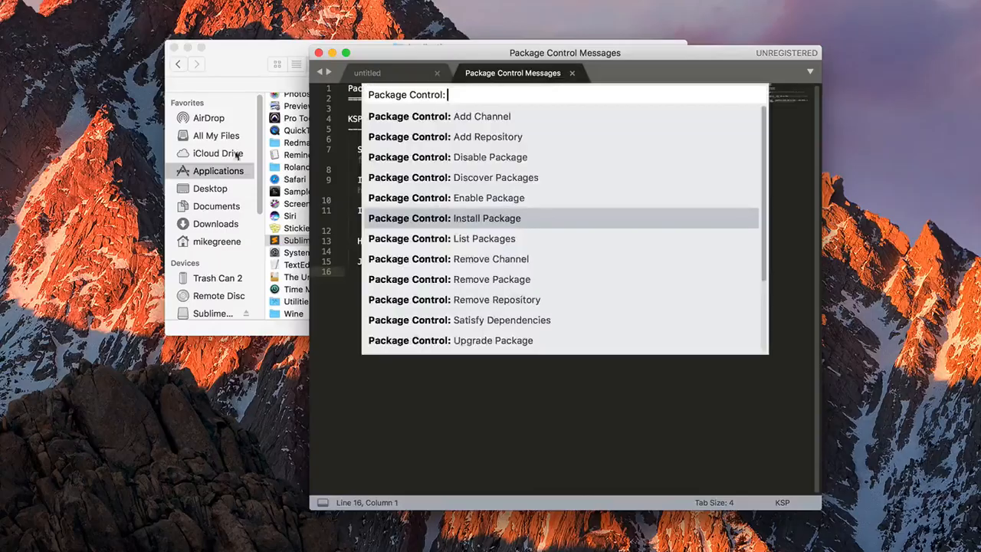
{"action": "left_click", "coordinate": [465, 219]}
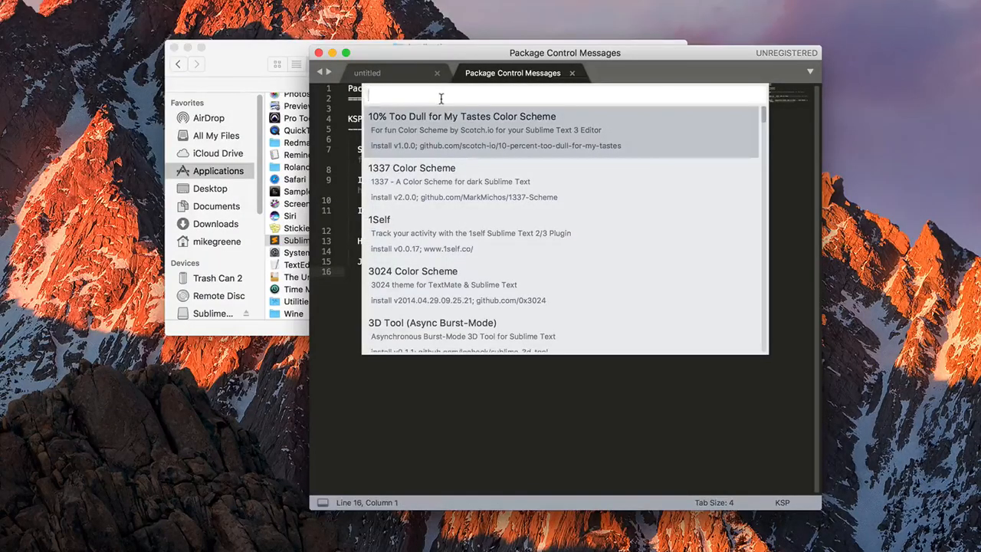
{"action": "type", "text": "increment"}
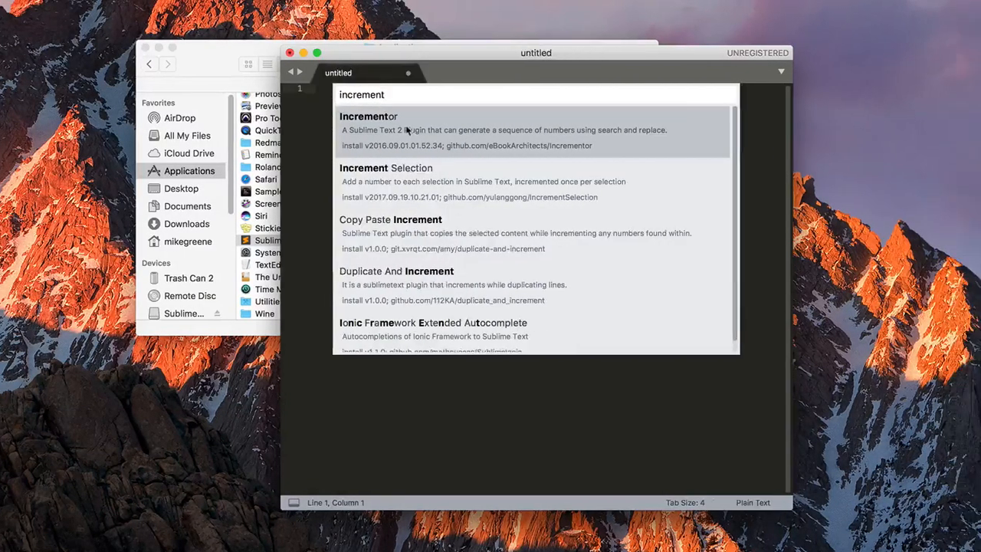
{"action": "left_click", "coordinate": [384, 169]}
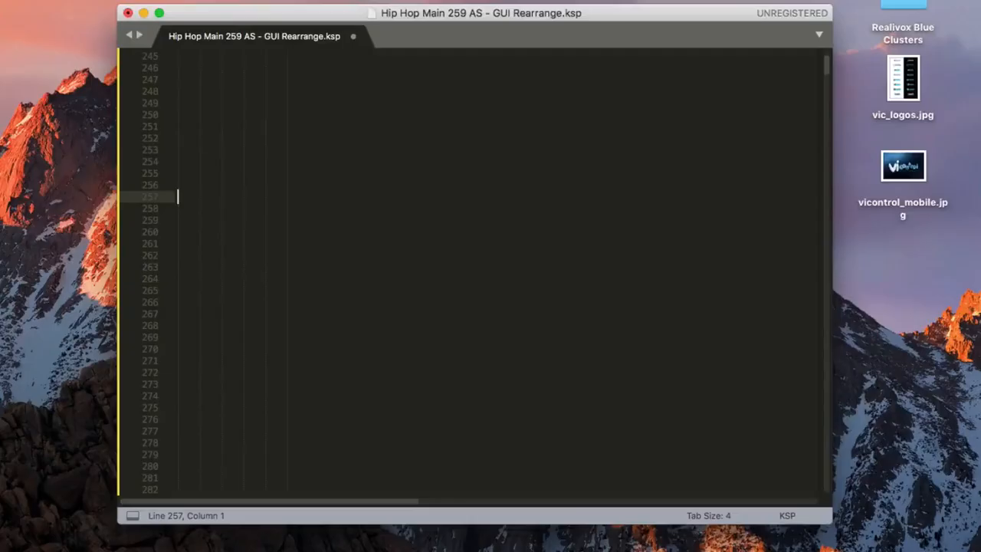
Type a column of 1s on lines 257–266 and increment them into 1 through 10
{"action": "type", "text": "1 1 1 1 1 1 1 1 1"}
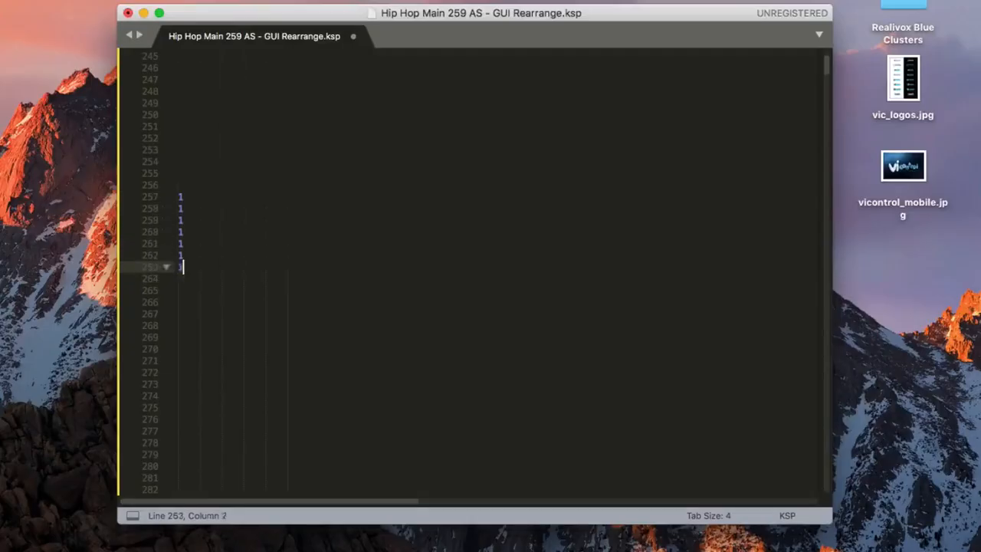
{"action": "left_click_drag", "start_coordinate": [184, 303], "coordinate": [174, 191]}
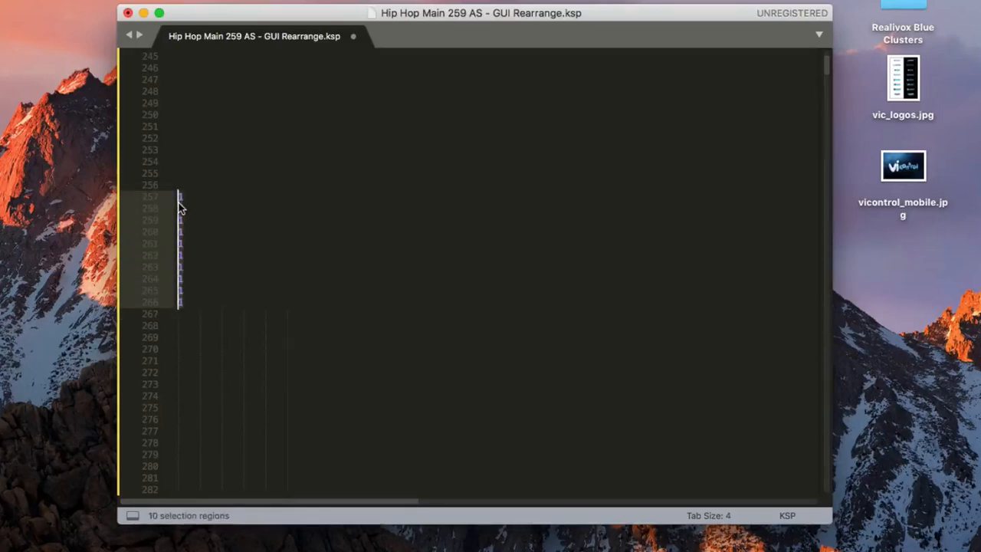
{"action": "key", "text": "super+alt+i"}
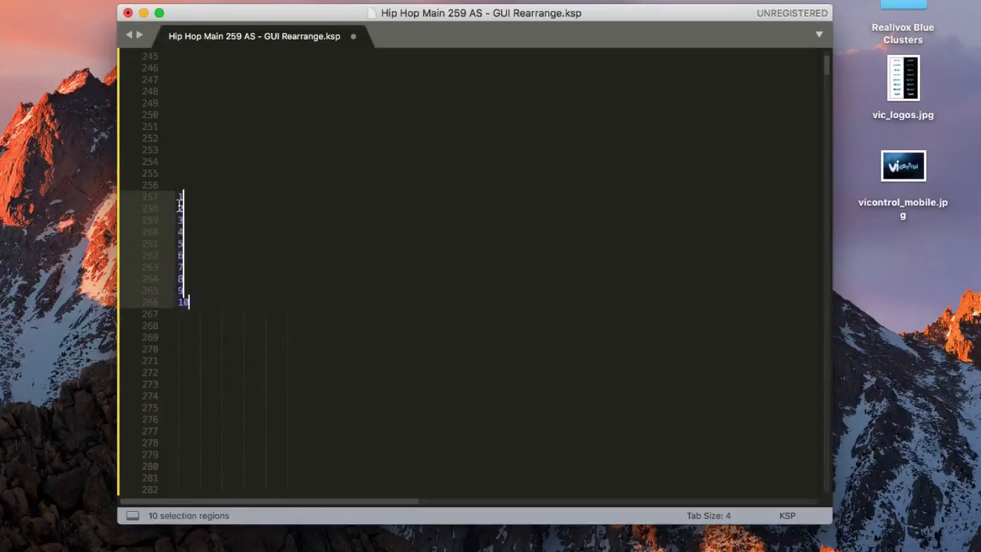
{"action": "left_click", "coordinate": [193, 163]}
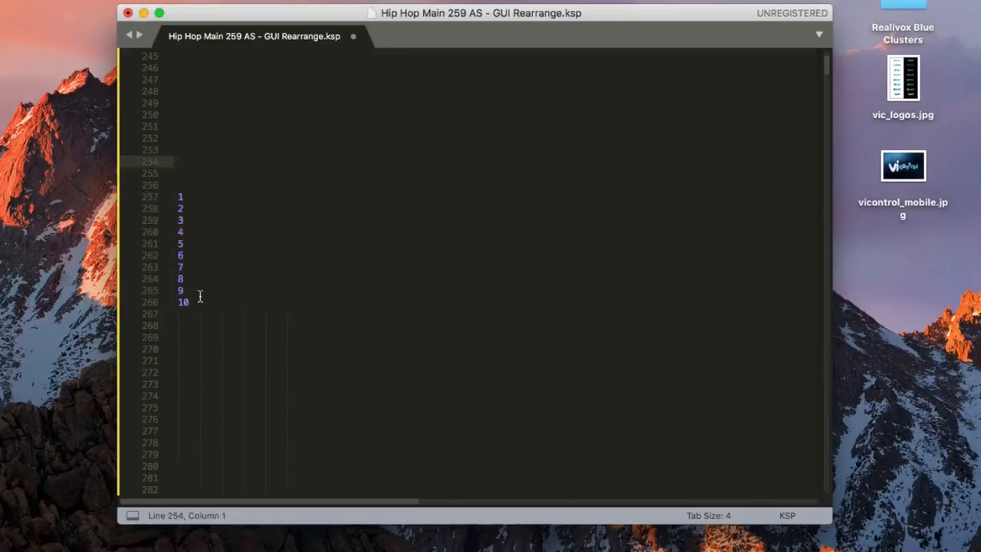
Change line 258's 2 to 5 and renumber the column in steps of 4
{"action": "left_click_drag", "start_coordinate": [192, 209], "coordinate": [176, 208]}
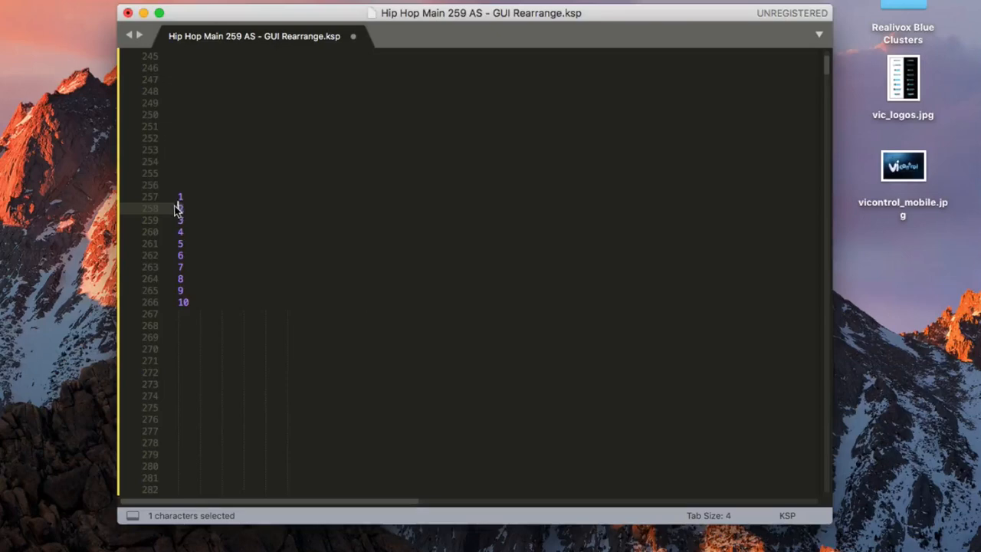
{"action": "type", "text": "5"}
{"action": "left_click", "coordinate": [197, 302]}
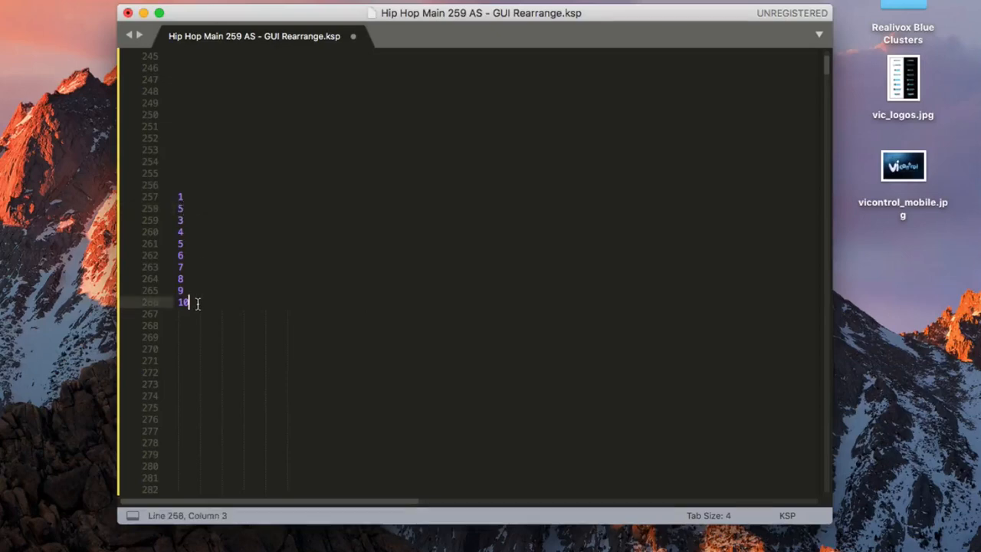
{"action": "left_click_drag", "start_coordinate": [197, 302], "coordinate": [169, 195]}
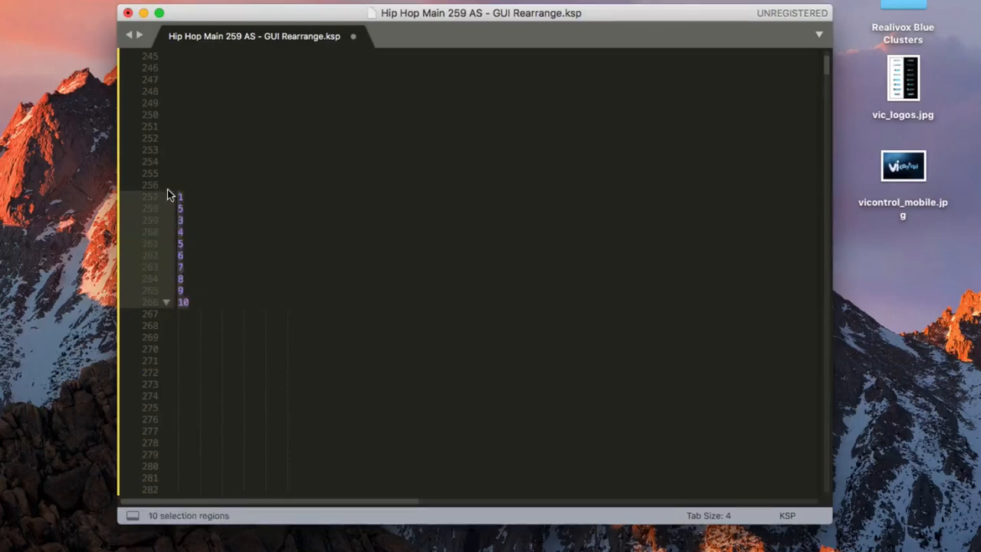
{"action": "key", "text": "F8"}
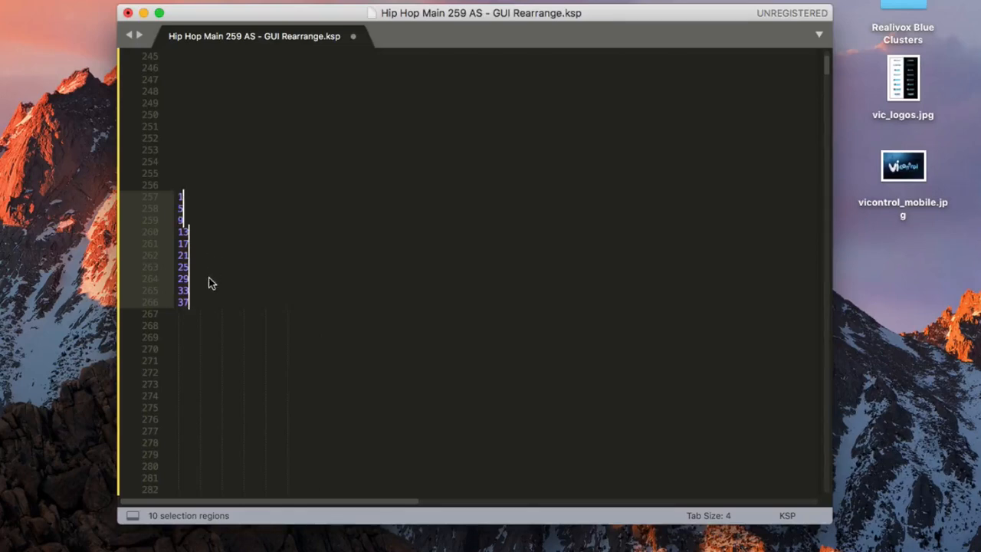
{"action": "left_click", "coordinate": [215, 302]}
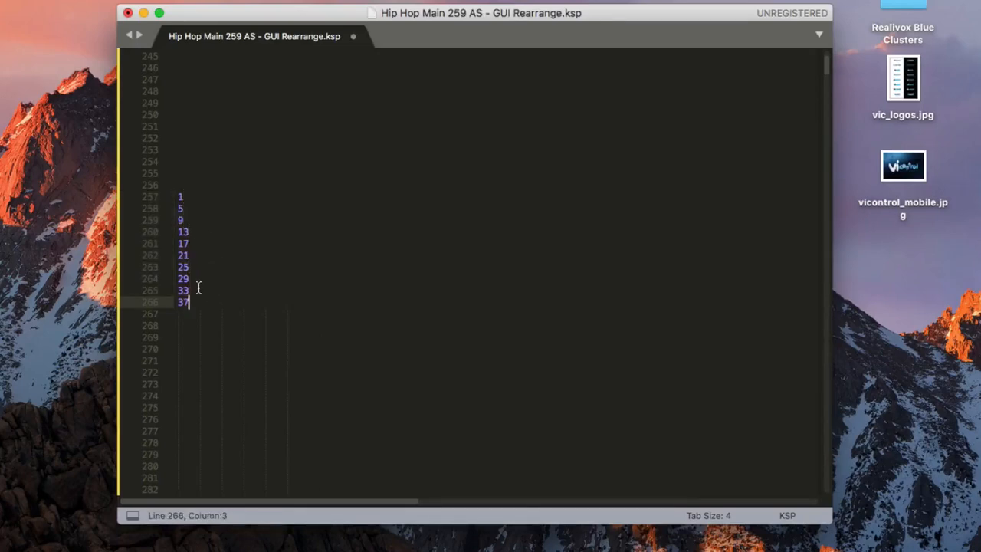
Undo the step-of-4 numbering and renumber lines 257–266 from 1 to 10
{"action": "left_click", "coordinate": [208, 198]}
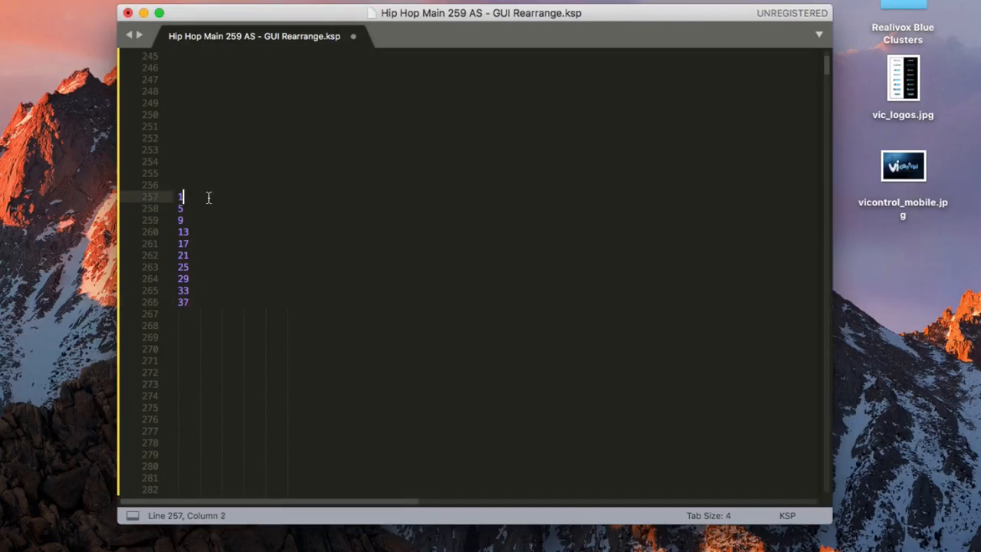
{"action": "key", "text": "super+z"}
{"action": "left_click_drag", "start_coordinate": [183, 302], "coordinate": [179, 200]}
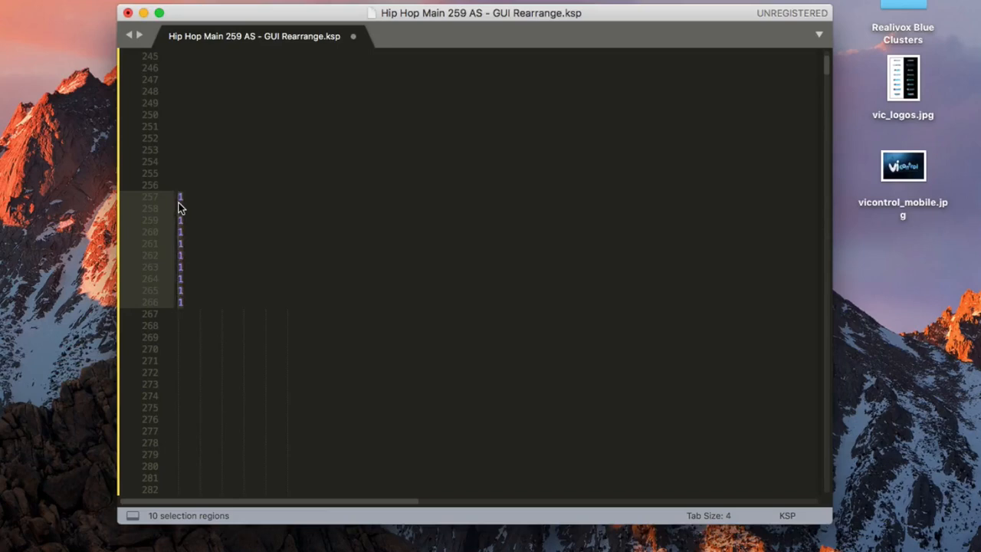
{"action": "key", "text": "super+alt+i"}
{"action": "left_click", "coordinate": [194, 162]}
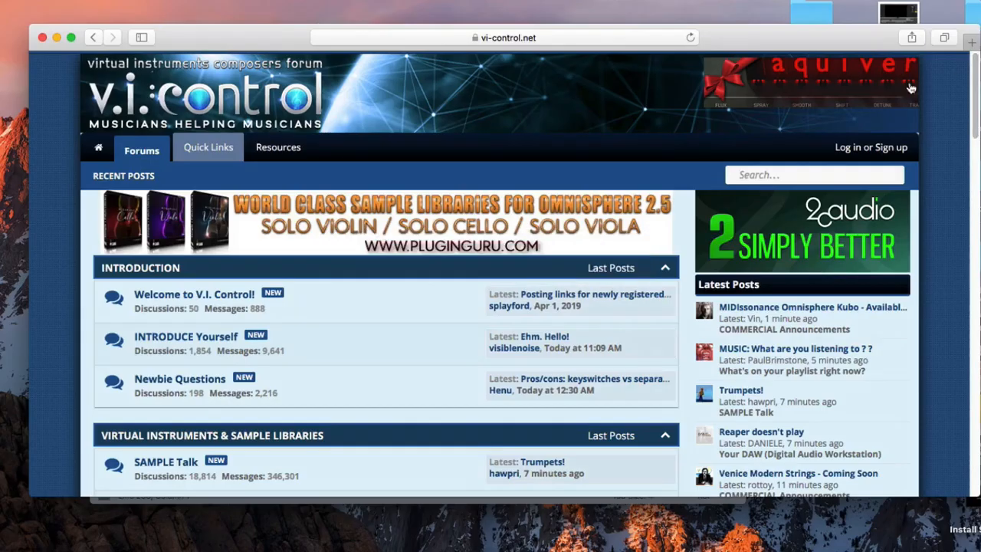
Scroll the vi-control.net home page to the KONTAKT: Sampling, Programming & Scripting forum and open it
{"action": "left_click_drag", "start_coordinate": [976, 69], "coordinate": [975, 236]}
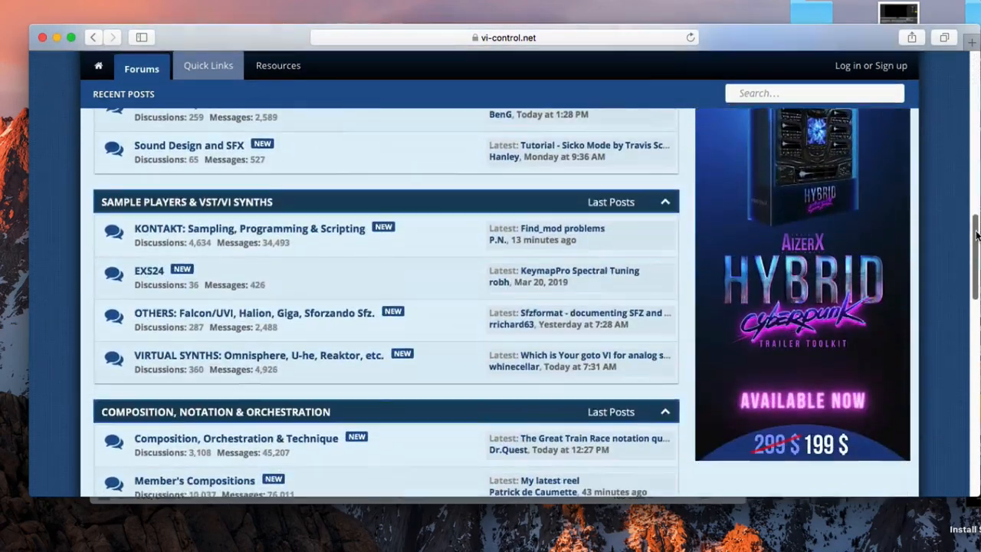
{"action": "left_click", "coordinate": [255, 232]}
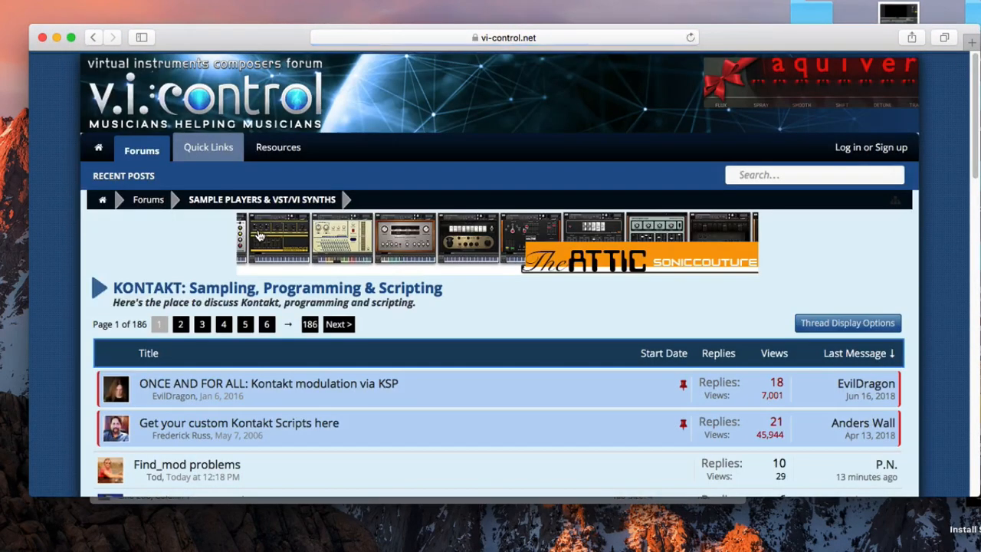